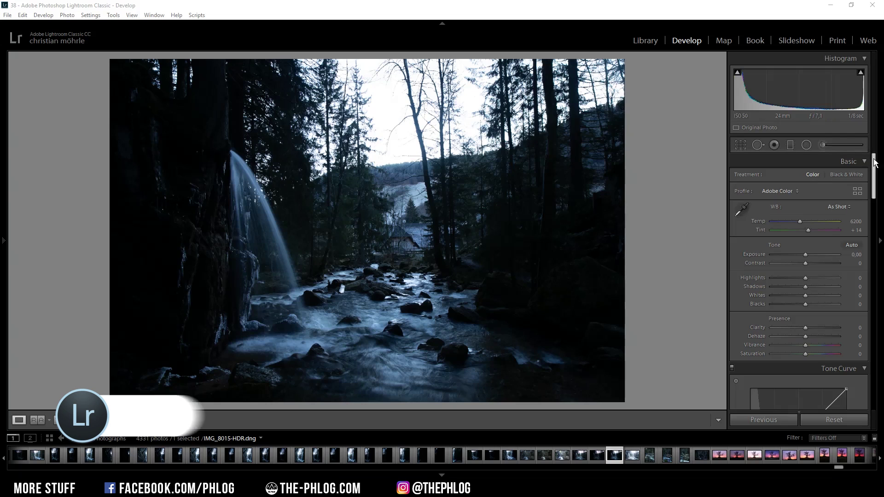
Turn on Remove Chromatic Aberration and Enable Profile Corrections in the lens corrections for the waterfall photo.
drag(875, 160, 862, 281)
click(768, 261)
click(768, 270)
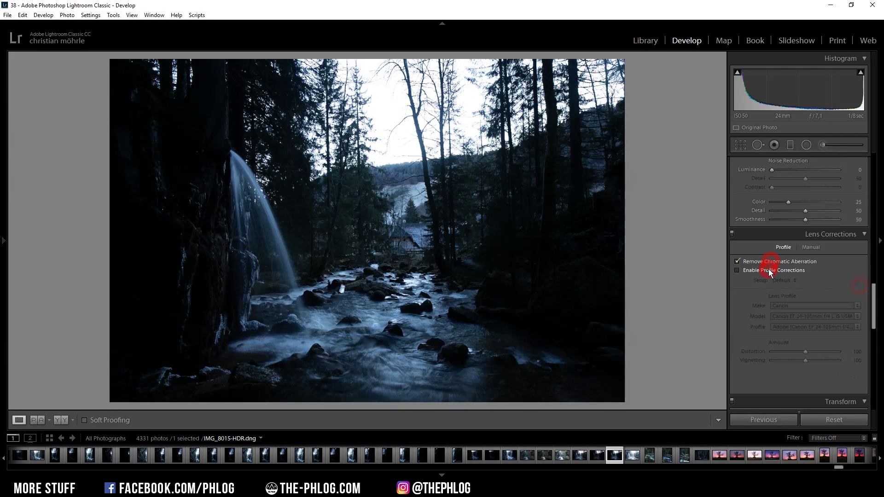
Set the photo's profile to Adobe Standard and its white balance to Daylight.
drag(874, 313, 872, 167)
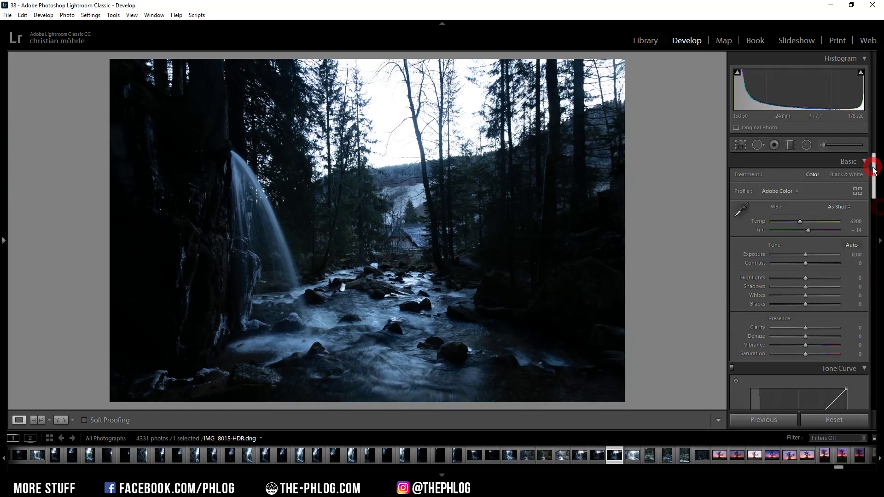
click(783, 192)
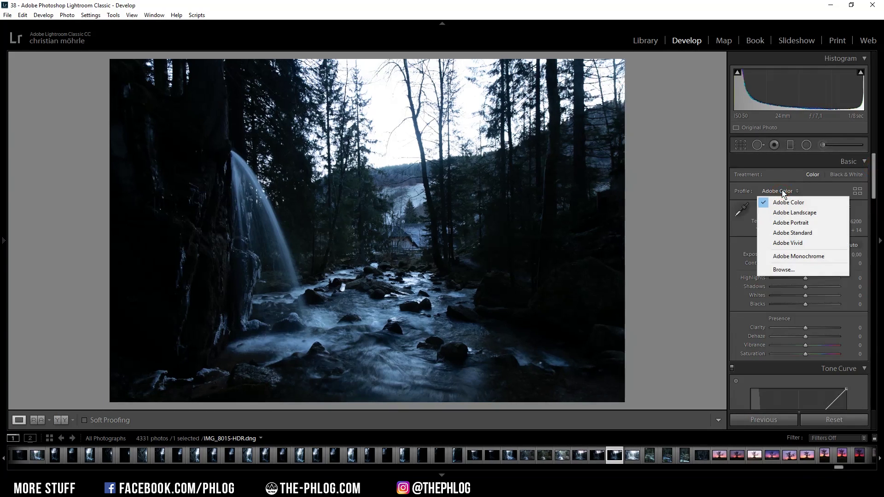
click(796, 233)
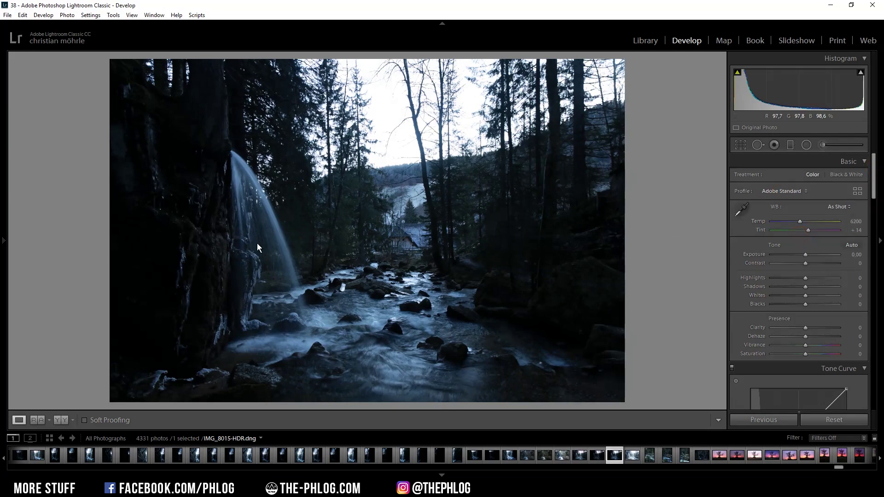
click(846, 207)
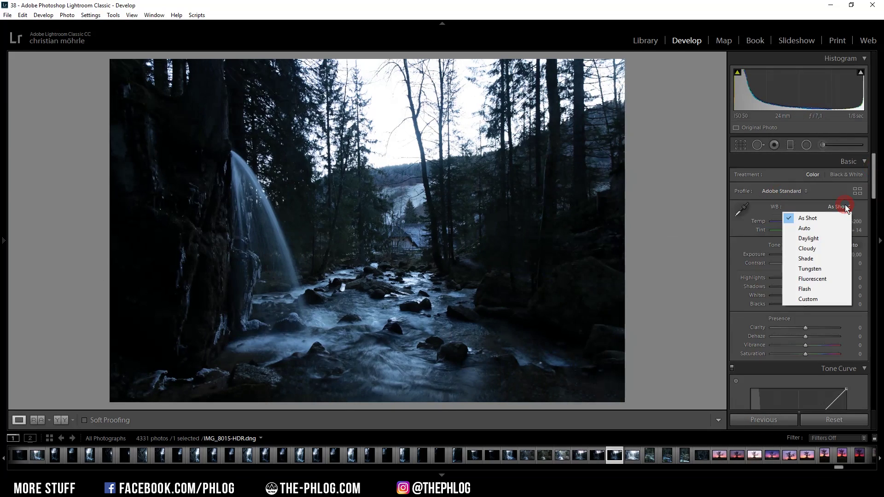
click(823, 240)
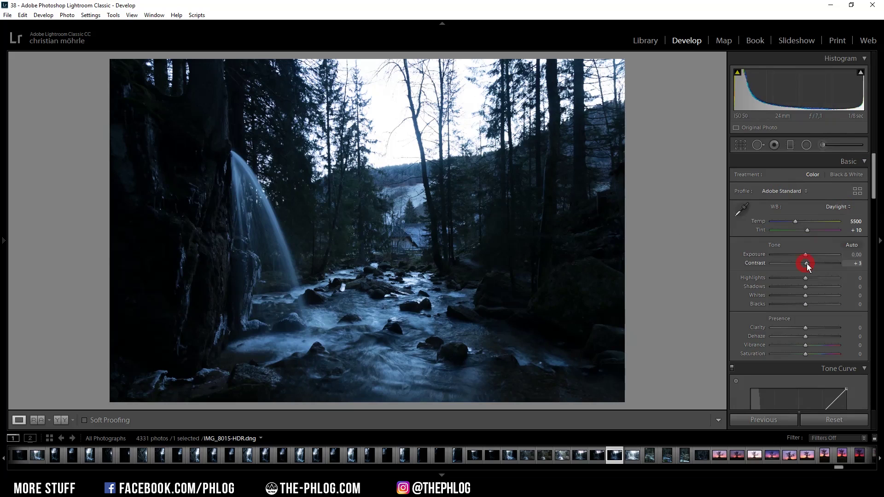
Set the basic adjustments to Contrast +14, Highlights -70, Shadows +59 and Vibrance -50.
drag(807, 264, 818, 287)
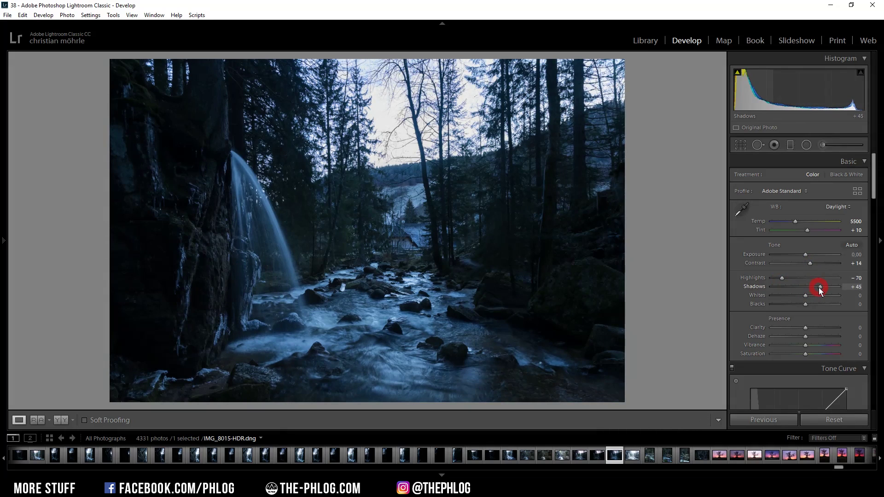
drag(819, 288, 825, 287)
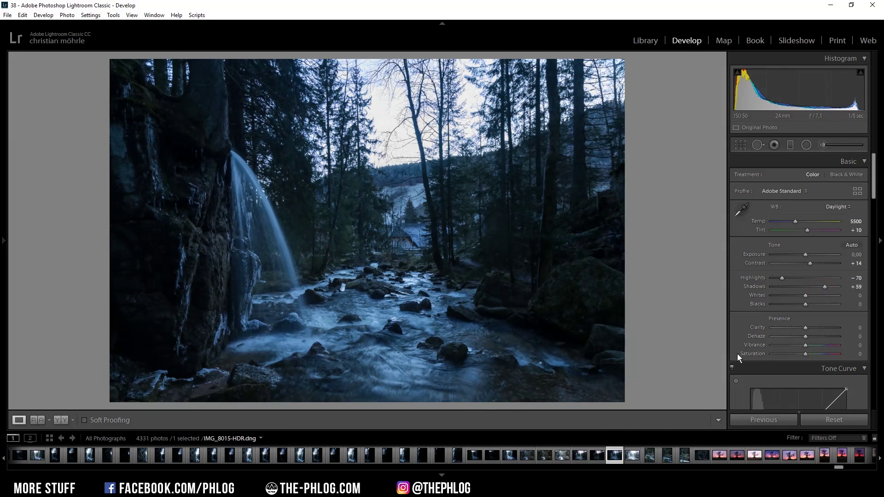
drag(807, 345, 789, 345)
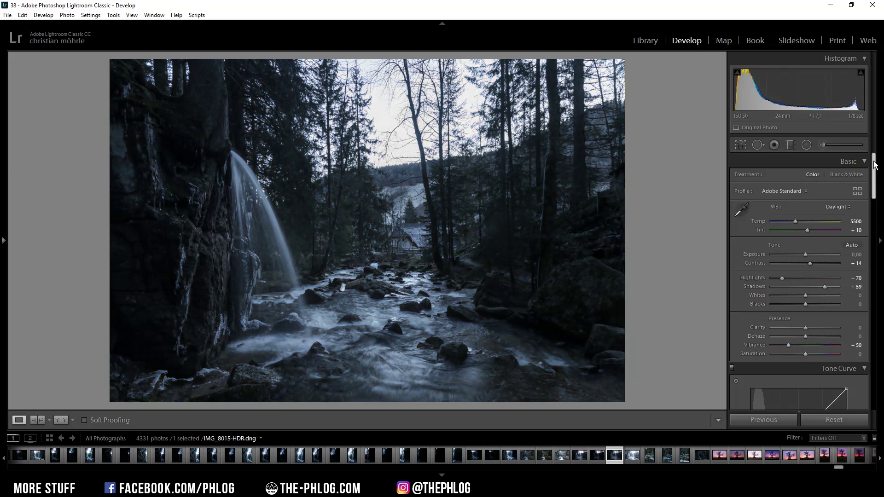
Split-tone the shadows blue with hue 228 and saturation 12.
mouse_move(875, 163)
mouse_down()
mouse_move(862, 205)
mouse_move(872, 242)
mouse_up()
click(839, 277)
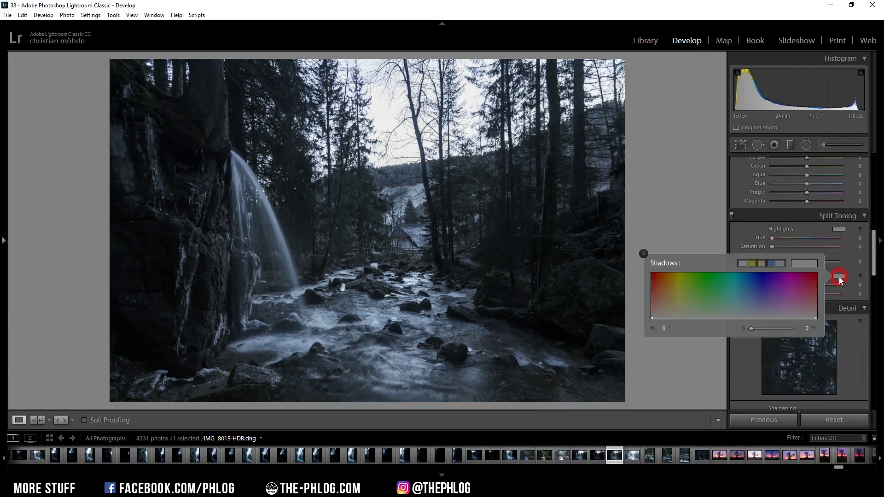
click(753, 311)
click(731, 223)
Sharpen the photo with Amount 91, Radius 0.5, Detail 70 and Masking at about 78, checking the mask preview.
drag(873, 231, 873, 253)
drag(790, 300, 755, 306)
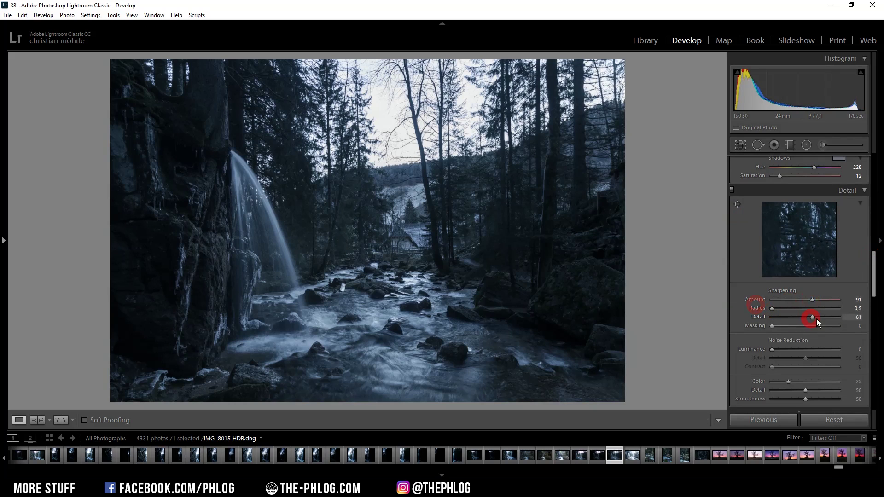
mouse_move(816, 319)
mouse_down()
mouse_move(776, 325)
mouse_move(824, 326)
mouse_up()
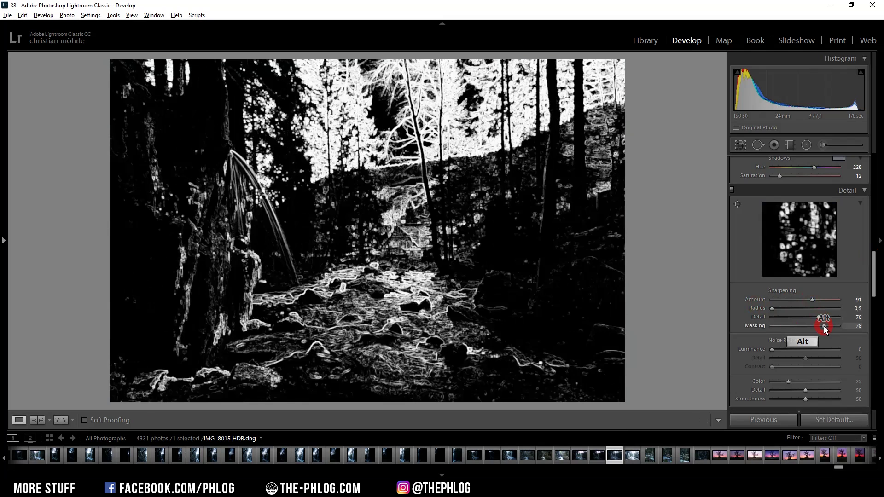
drag(872, 272, 866, 251)
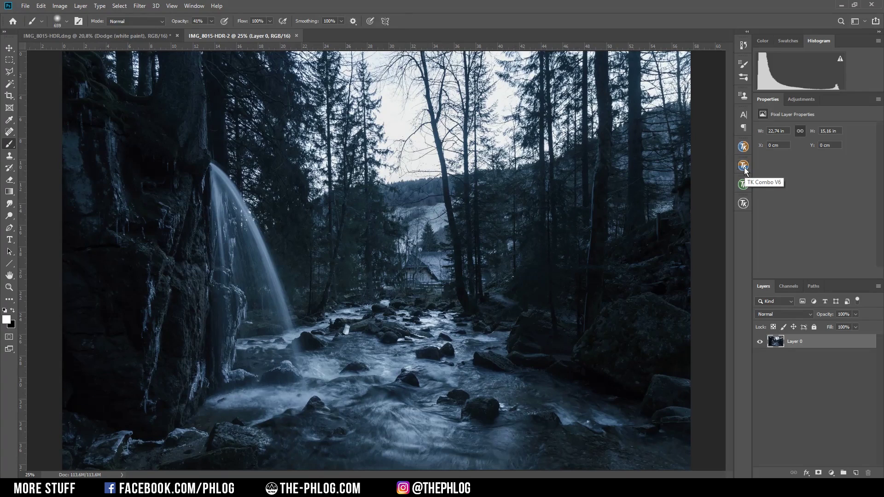
Generate the Lights-series luminosity masks with TK RapidMask2 and duplicate the Lights-2 channel.
click(743, 184)
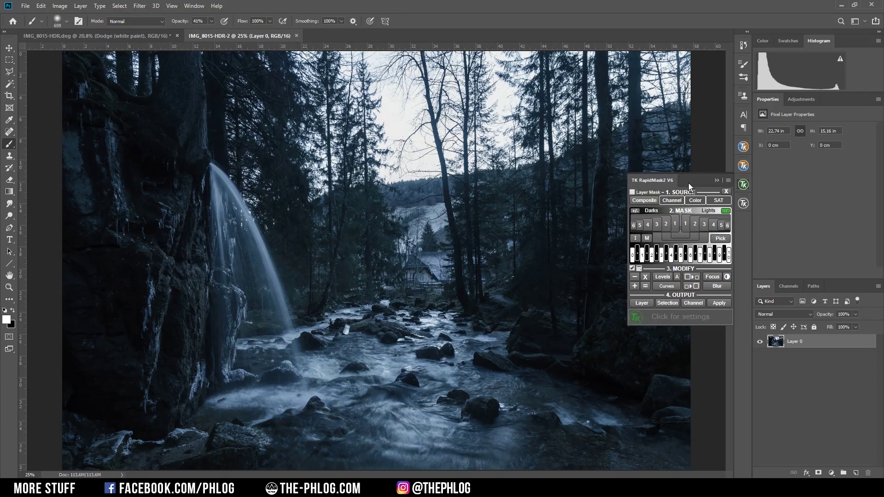
click(726, 212)
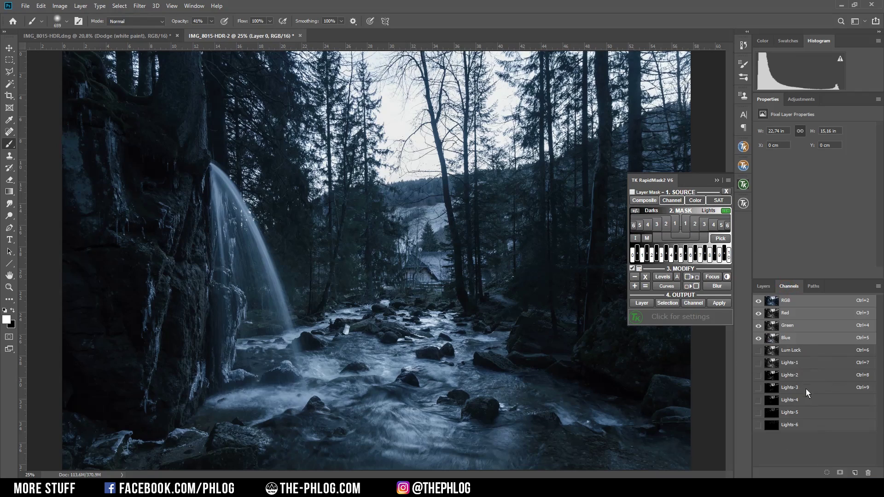
click(793, 363)
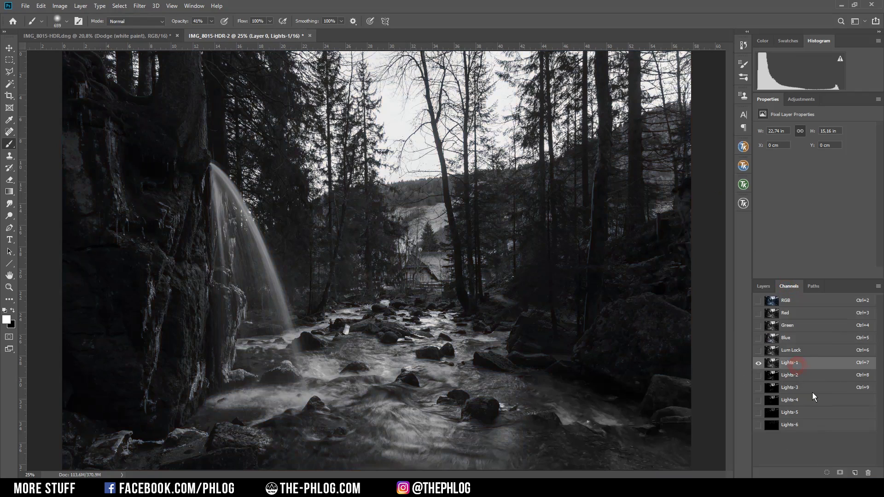
click(792, 377)
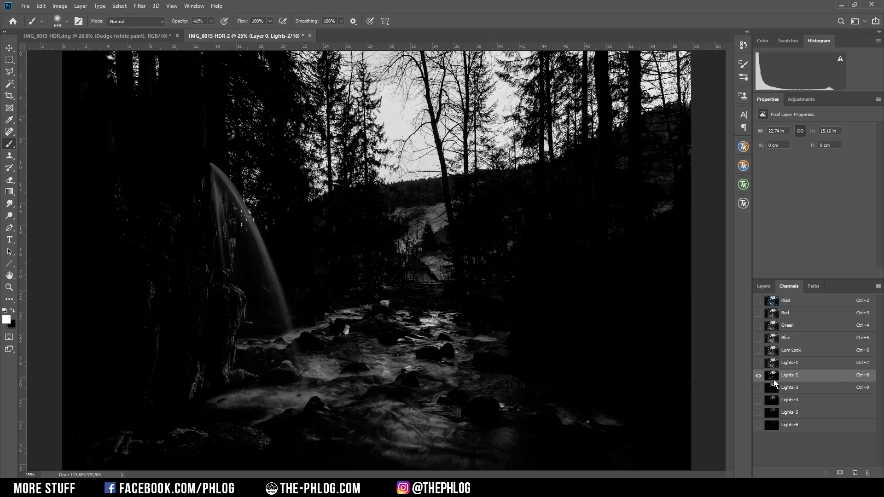
drag(774, 385, 855, 474)
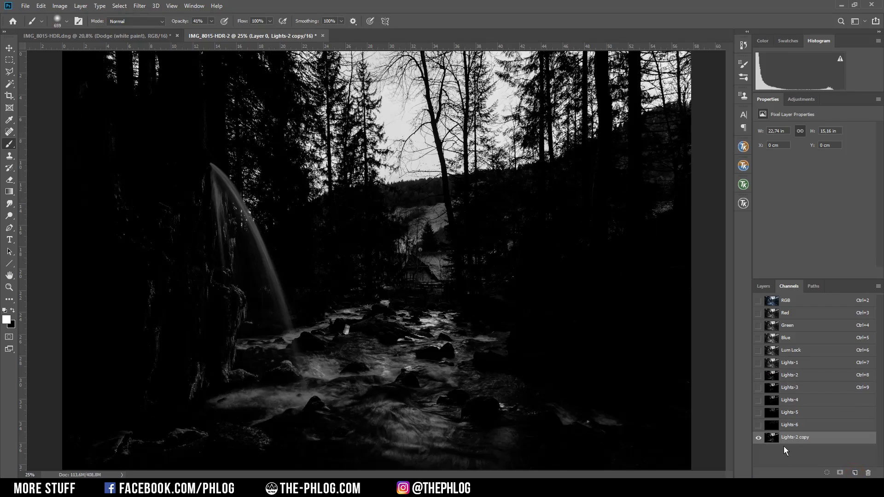
Apply Levels to the Lights-2 copy channel with midtones about 0.36 and white input about 179 to isolate the sky.
key(ctrl)
key(ctrl+l)
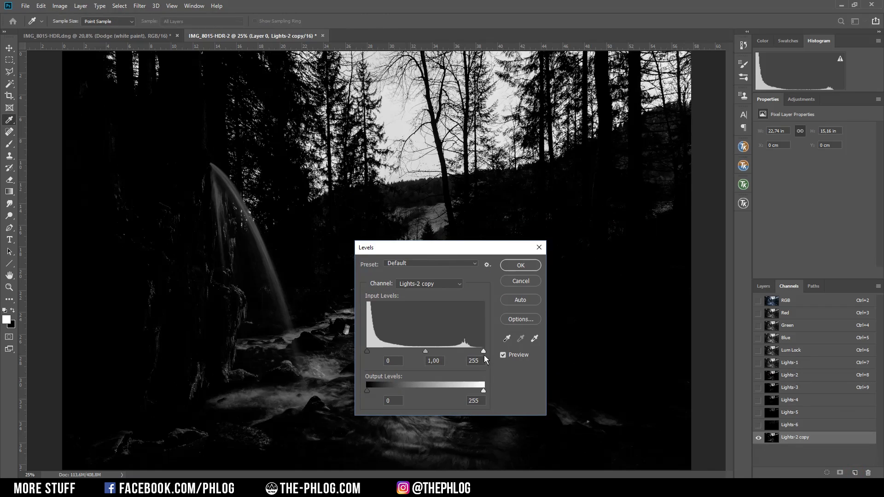
drag(484, 352, 462, 352)
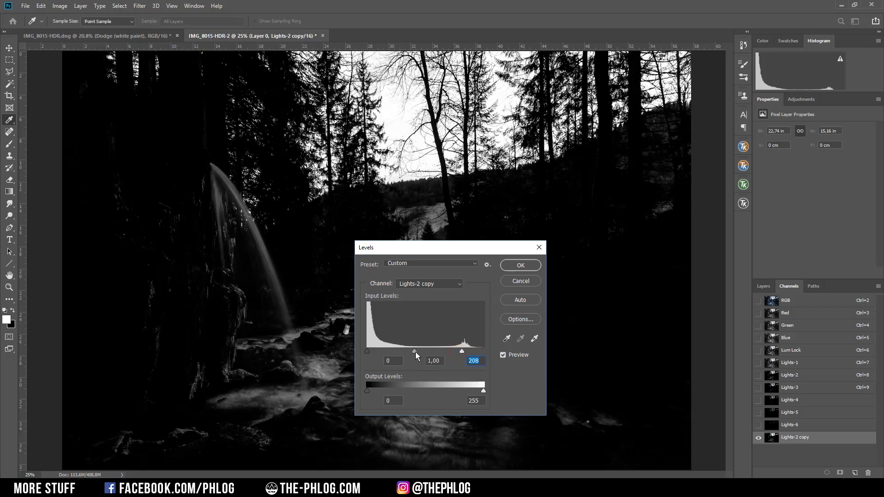
drag(416, 352, 431, 352)
drag(462, 352, 450, 352)
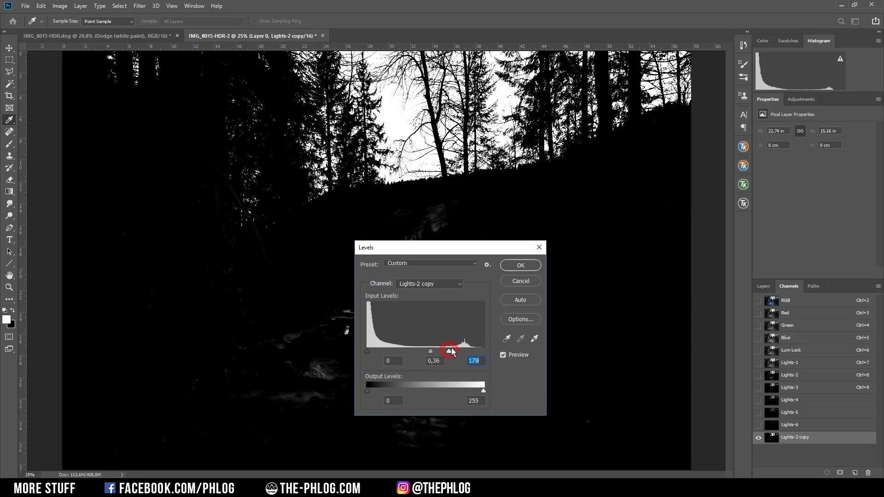
click(520, 267)
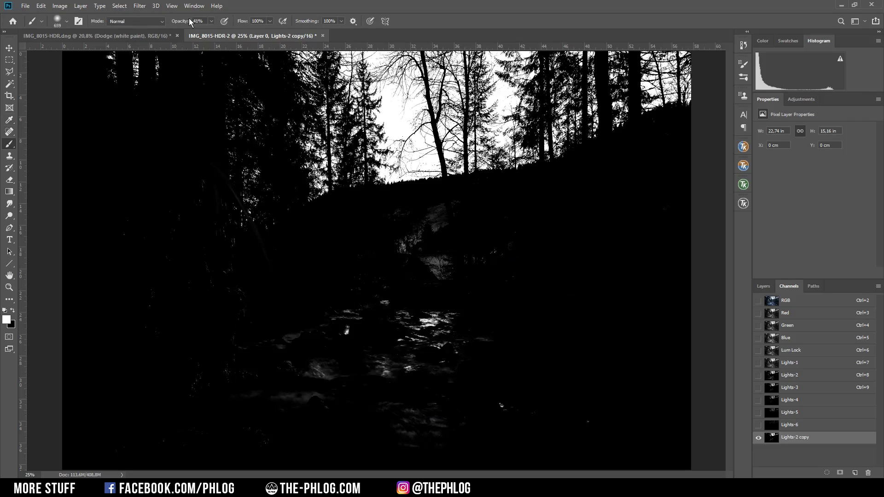
Paint white over the sky between the trees in the mask channel with an Overlay-mode brush at 100% opacity.
click(149, 22)
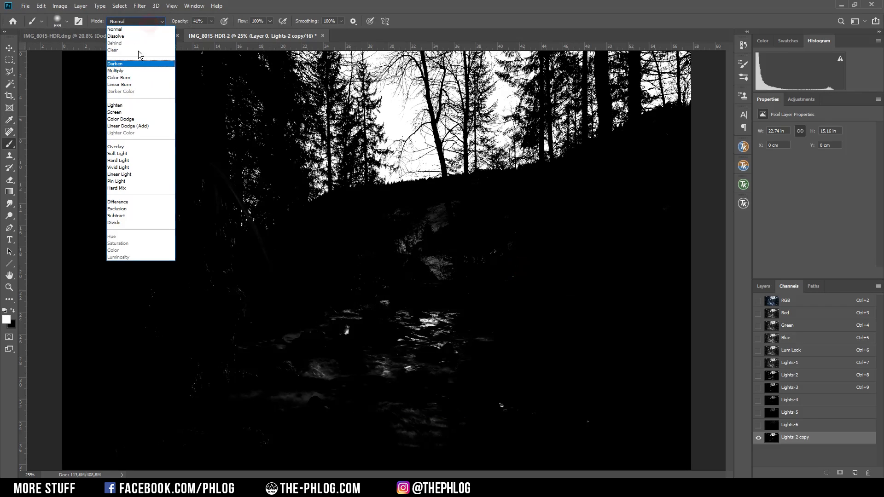
click(132, 146)
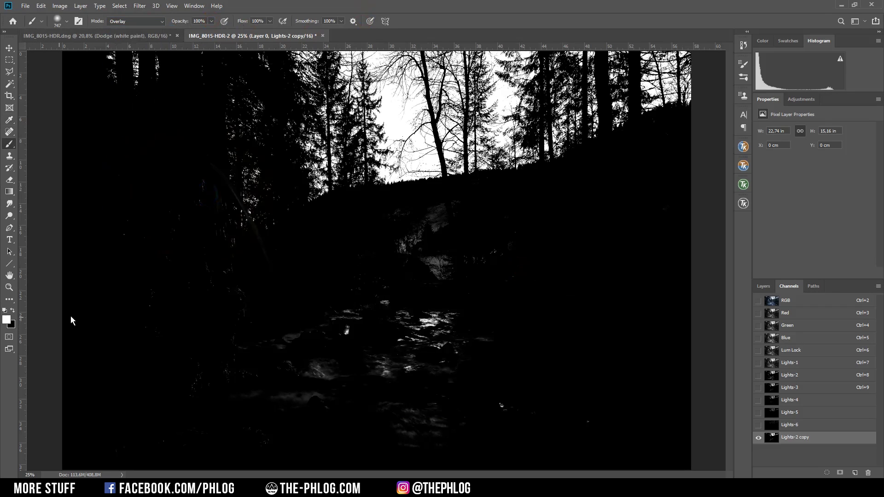
drag(330, 126, 389, 116)
click(388, 49)
mouse_move(396, 141)
mouse_down()
mouse_move(412, 39)
mouse_move(491, 75)
mouse_move(504, 129)
mouse_move(515, 59)
mouse_move(529, 119)
mouse_move(550, 139)
mouse_move(575, 66)
mouse_move(570, 124)
mouse_move(598, 80)
mouse_move(593, 107)
mouse_move(621, 87)
mouse_move(629, 47)
mouse_move(655, 79)
mouse_move(663, 61)
mouse_move(656, 91)
mouse_move(697, 55)
mouse_up()
click(125, 69)
Darken the grey tree areas beside the sky by painting black with the Overlay-mode brush.
key(x)
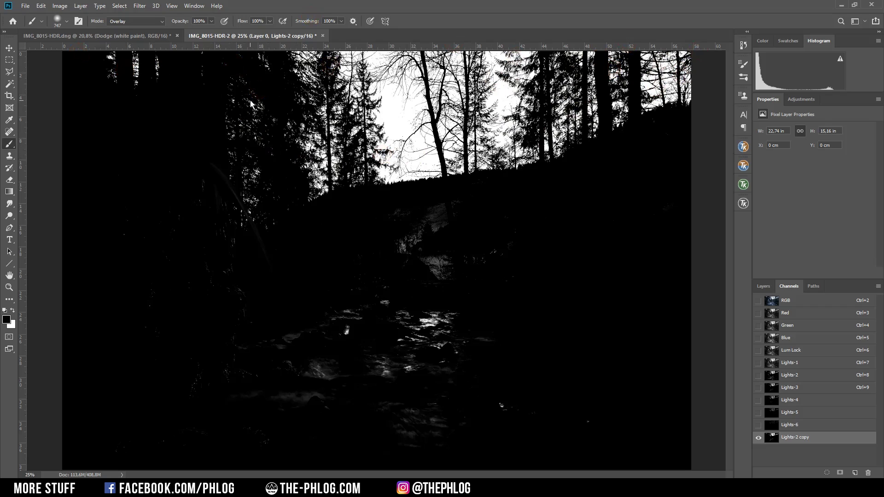
right_click(290, 134)
key(Escape)
mouse_move(276, 107)
mouse_down()
mouse_move(288, 136)
mouse_move(287, 129)
mouse_up()
mouse_move(322, 70)
mouse_down()
mouse_move(326, 64)
mouse_move(361, 87)
mouse_up()
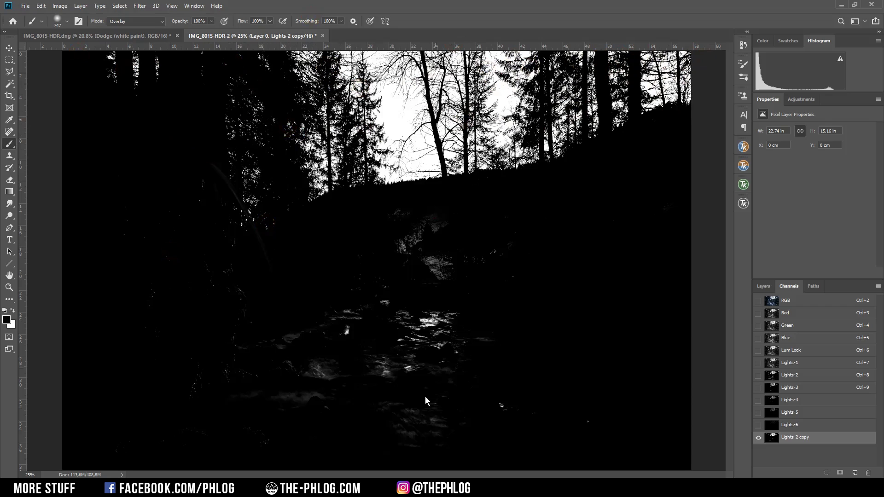
Paint the stream, hillside and rocks below the sky solid black with a large Normal-mode brush.
click(144, 23)
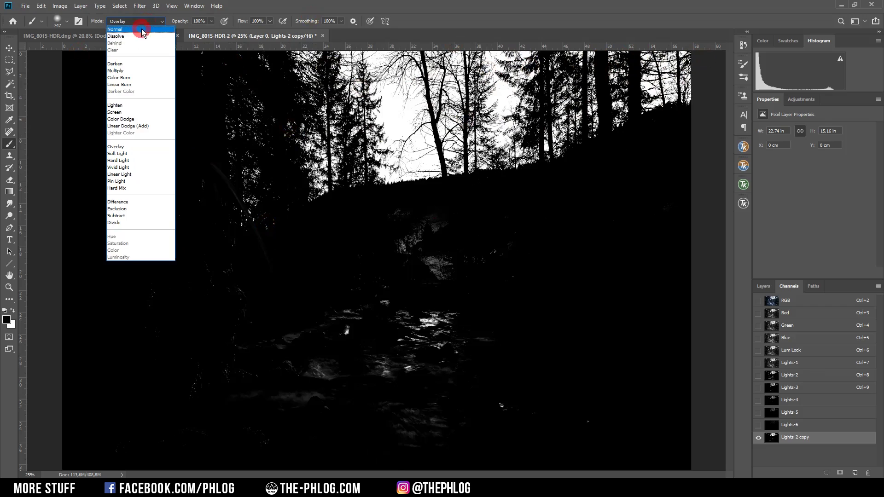
click(142, 31)
drag(403, 394, 429, 402)
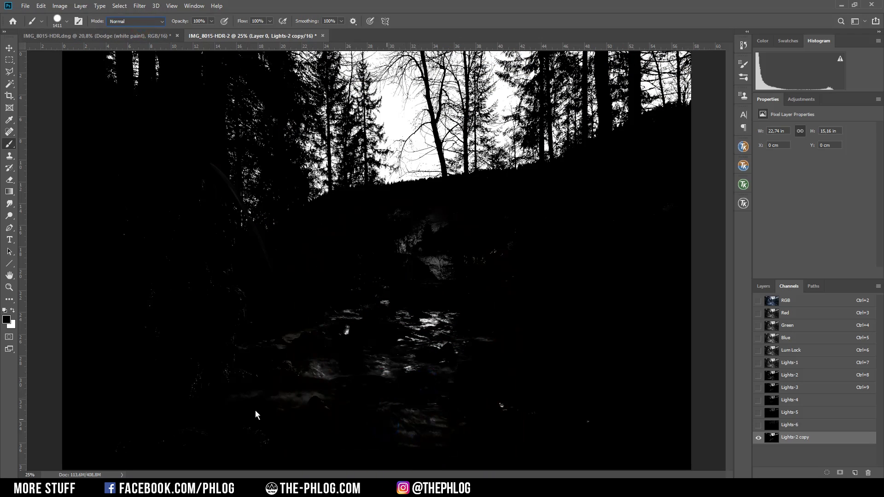
drag(255, 410, 432, 399)
drag(361, 387, 419, 338)
click(416, 293)
click(409, 283)
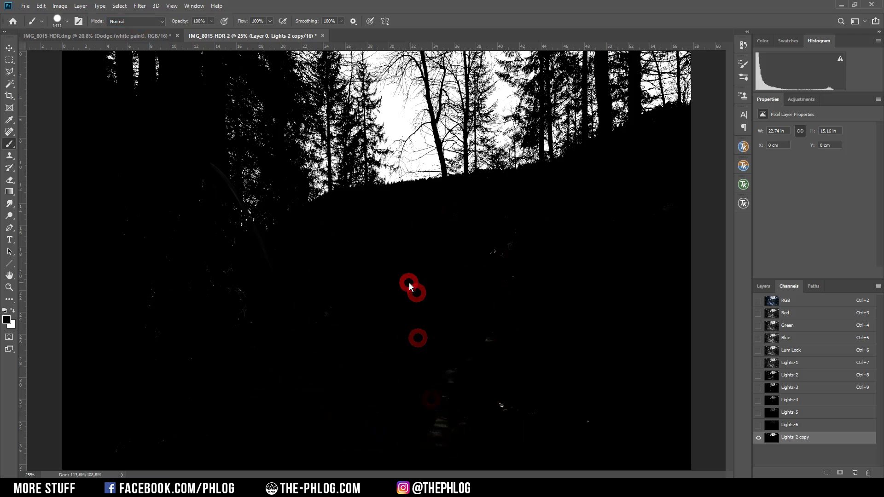
click(500, 282)
click(606, 281)
click(671, 256)
click(659, 277)
click(481, 388)
click(115, 278)
click(127, 242)
click(156, 320)
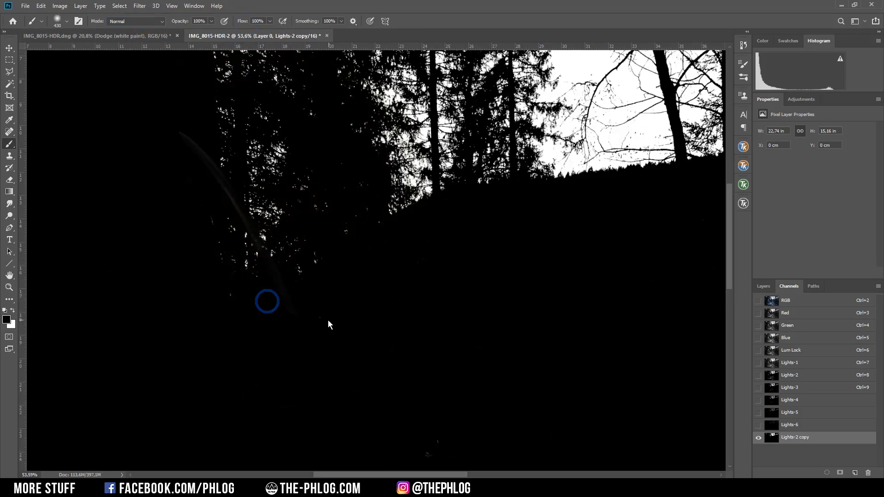
drag(328, 320, 320, 325)
Remove the faint waterfall streak from the mask by painting black over it with a smaller Overlay-mode brush.
click(142, 21)
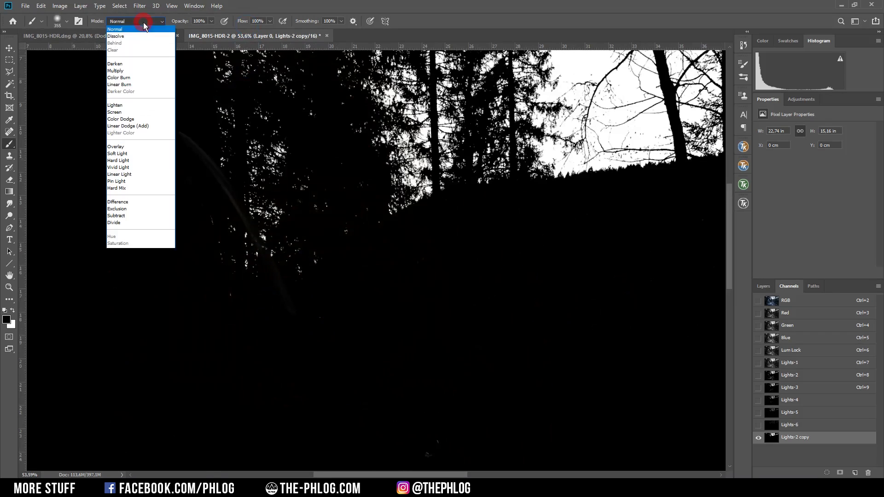
click(116, 147)
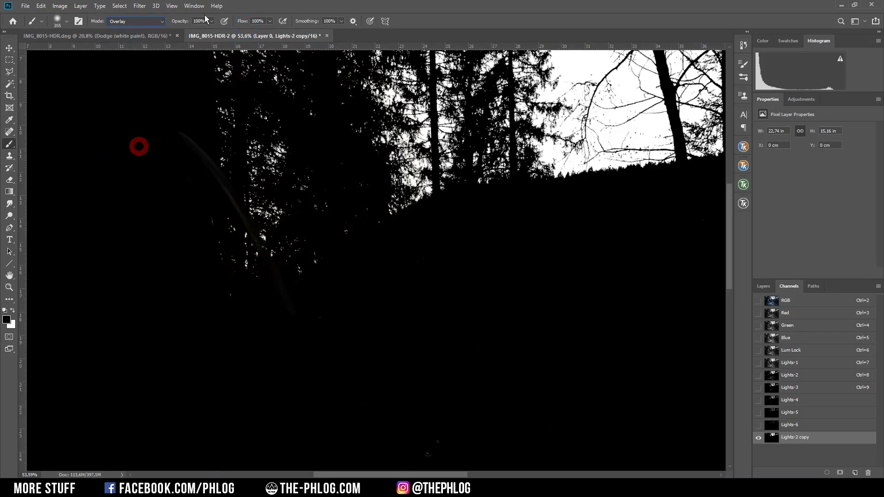
drag(205, 215, 185, 214)
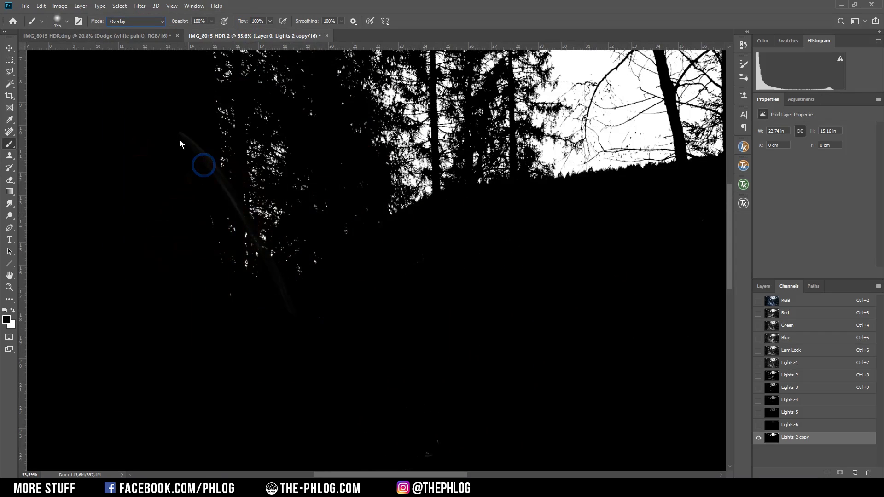
drag(180, 140, 315, 354)
Load the Lights-2 copy channel as a selection.
scroll(366, 302, down, 6)
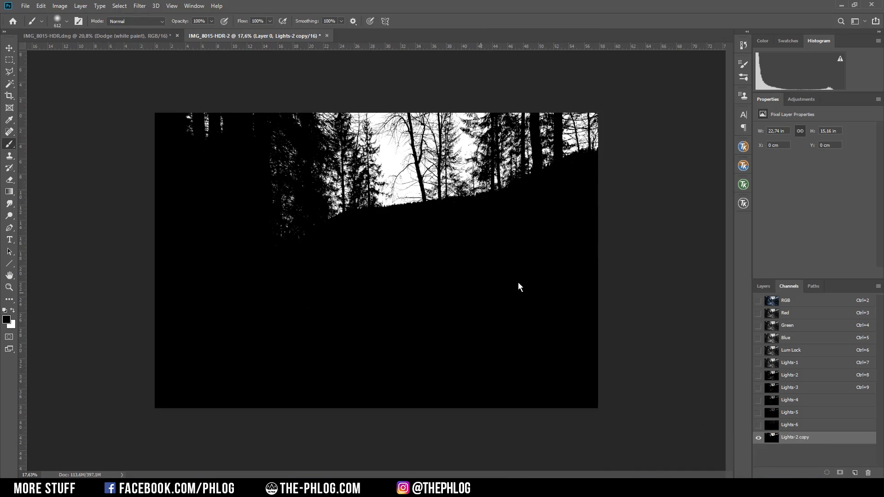
key(ctrl)
ctrl+click(773, 438)
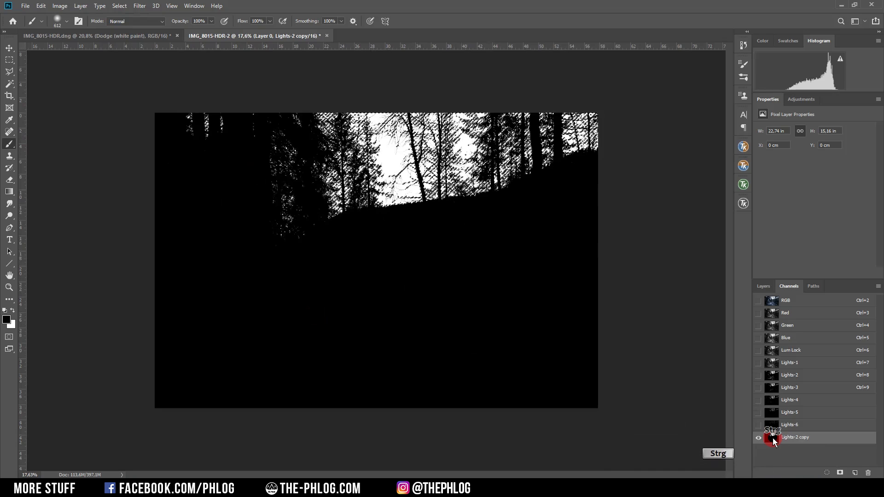
Return to the full-colour composite, add a layer mask to Layer 0 from the sky selection, and invert that mask.
click(783, 300)
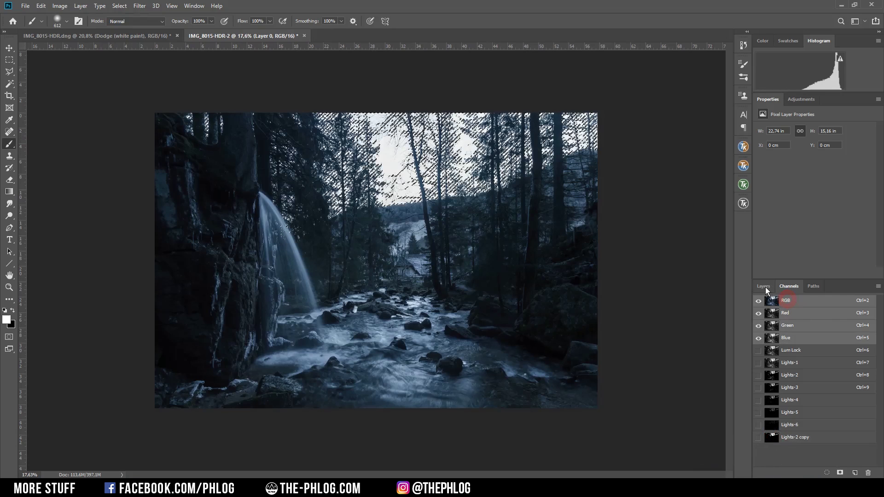
click(764, 287)
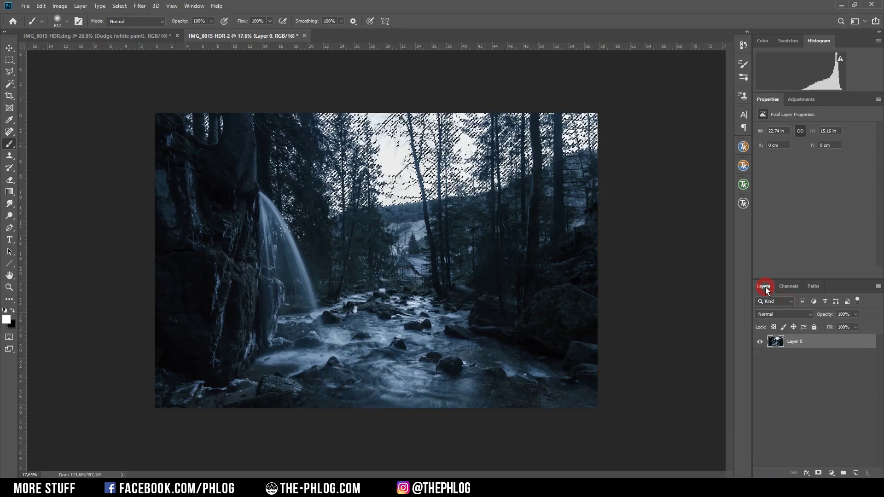
click(818, 473)
click(799, 341)
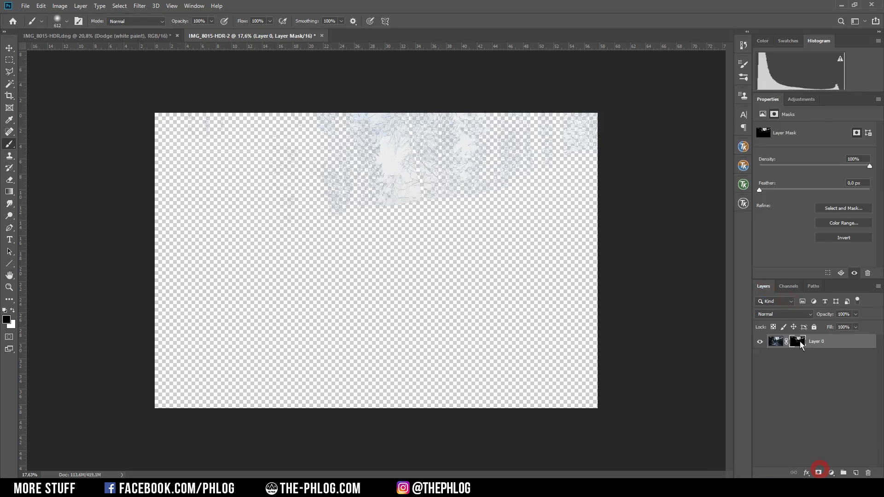
key(ctrl+i)
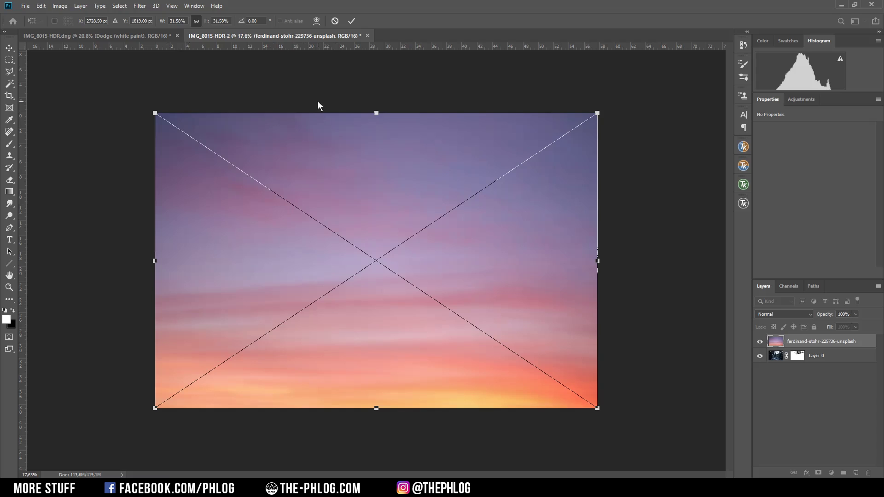
Place the sunset sky image beneath Layer 0 and move it up until its pink-orange part fills the sky opening.
click(351, 20)
drag(786, 341, 791, 366)
key(v)
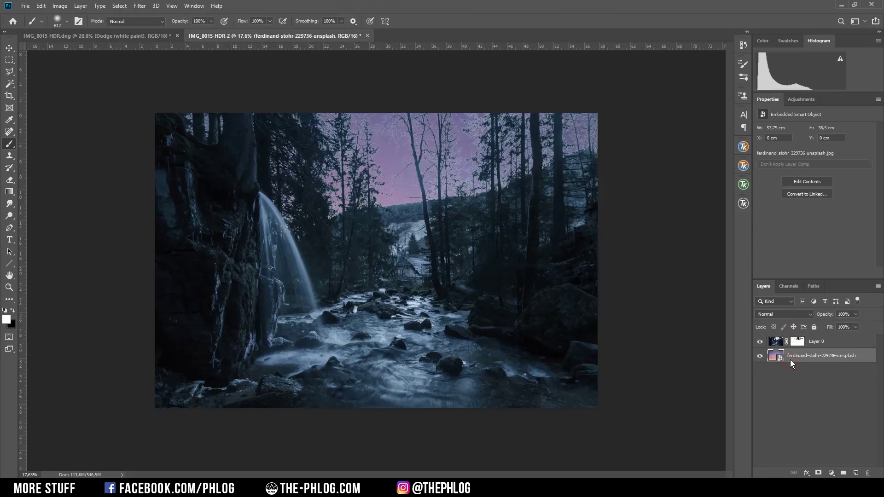
drag(424, 237, 427, 150)
drag(411, 212, 411, 189)
drag(404, 234, 412, 210)
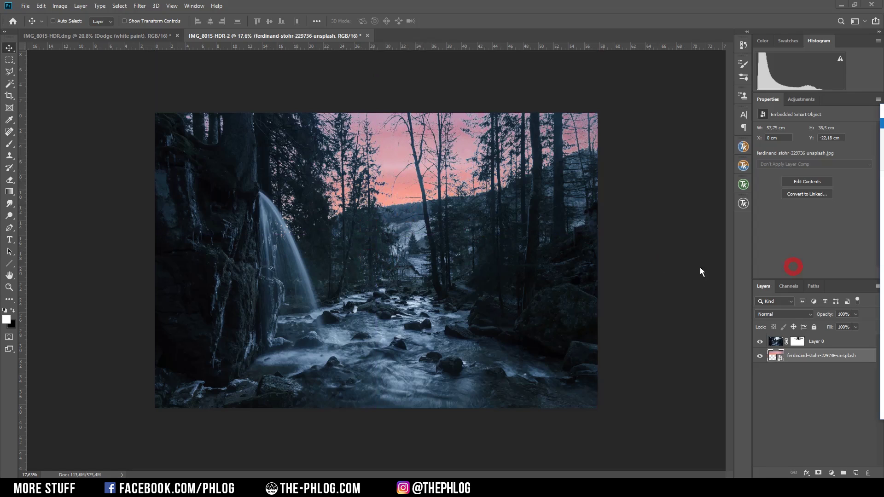
Place the starry sky image above the sunset layer, rotate it -90° and enlarge it to about 34%.
click(383, 261)
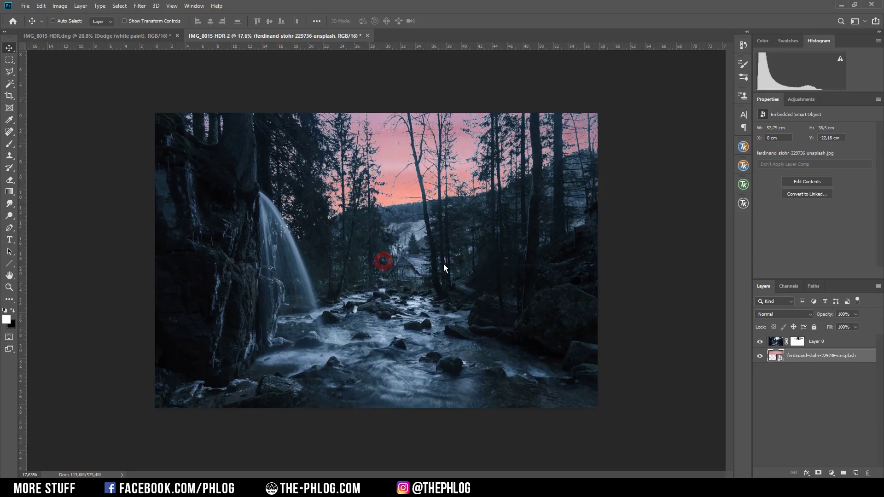
click(346, 241)
drag(275, 112, 237, 350)
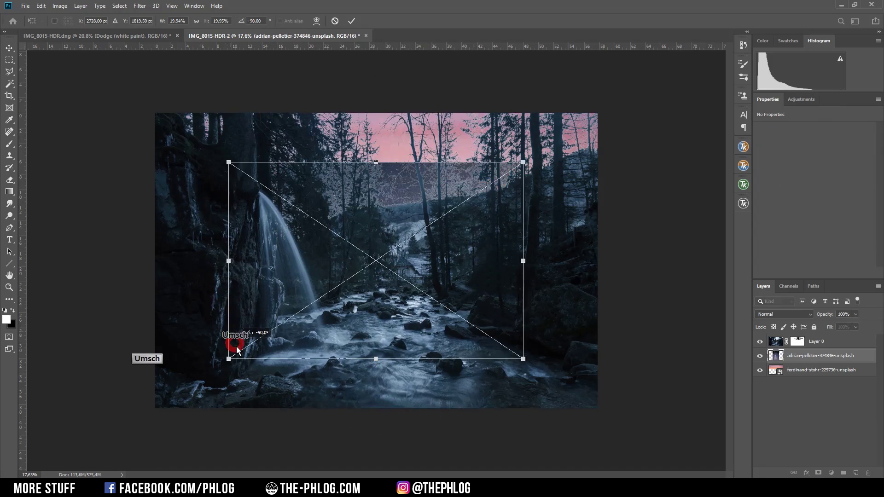
drag(228, 162, 113, 82)
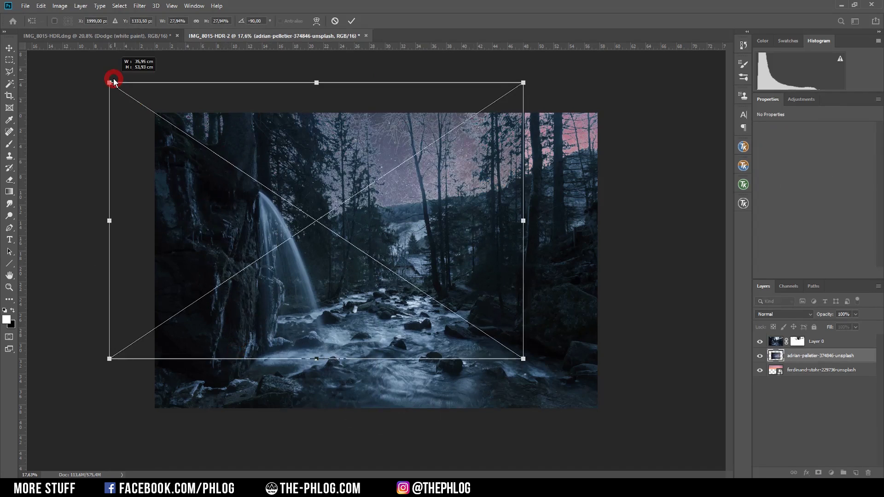
drag(303, 233, 372, 255)
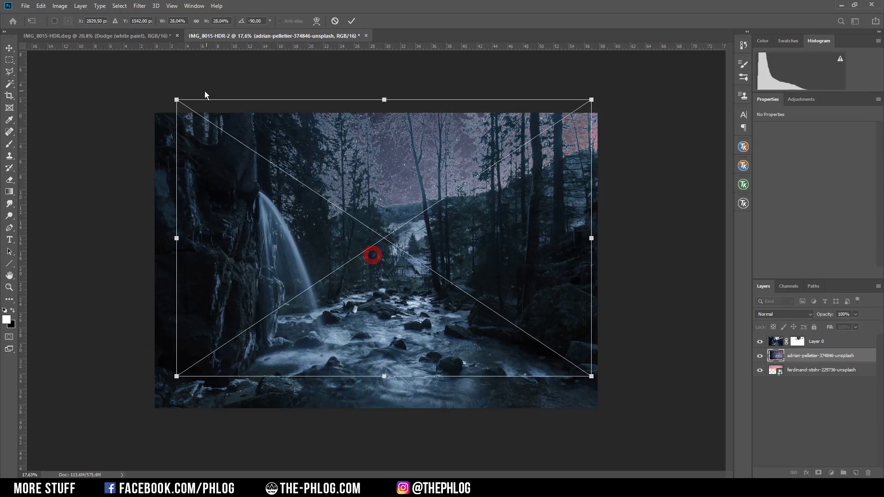
drag(180, 104, 92, 46)
Position the starry sky image with its upper edge along the photo's upper edge and commit the transform.
drag(312, 248, 369, 176)
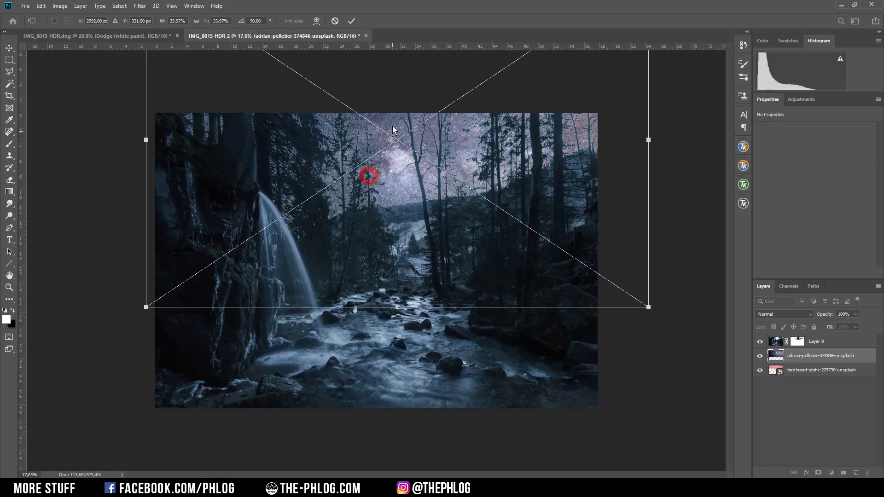
drag(395, 92, 389, 128)
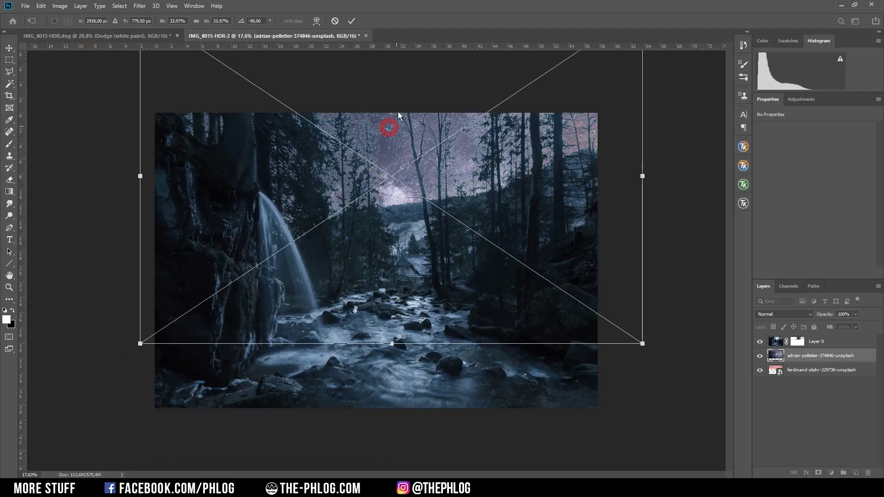
drag(378, 91, 363, 138)
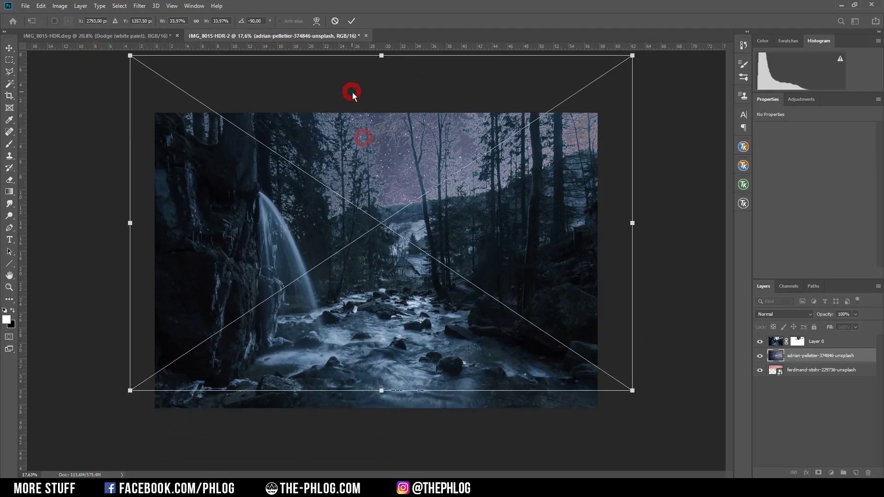
drag(352, 92, 347, 149)
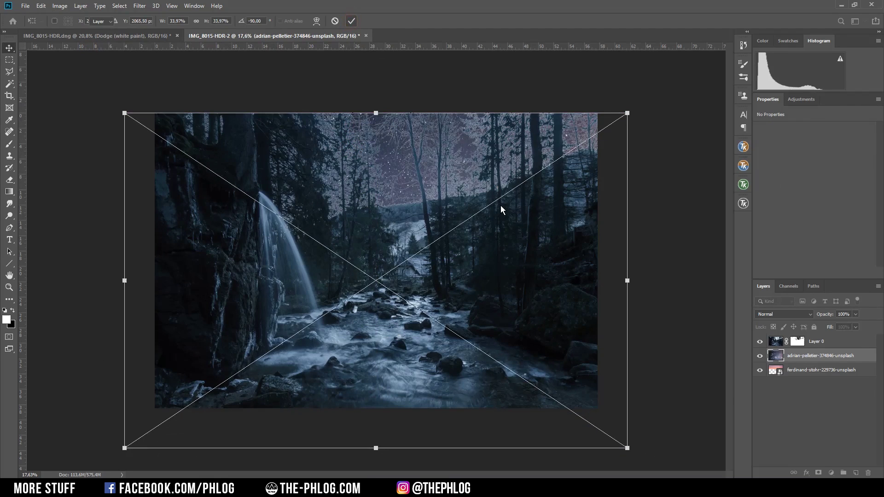
key(Return)
Add a layer mask to the starry sky layer and paint black along the horizon with a large soft brush to reveal the sunset.
click(818, 473)
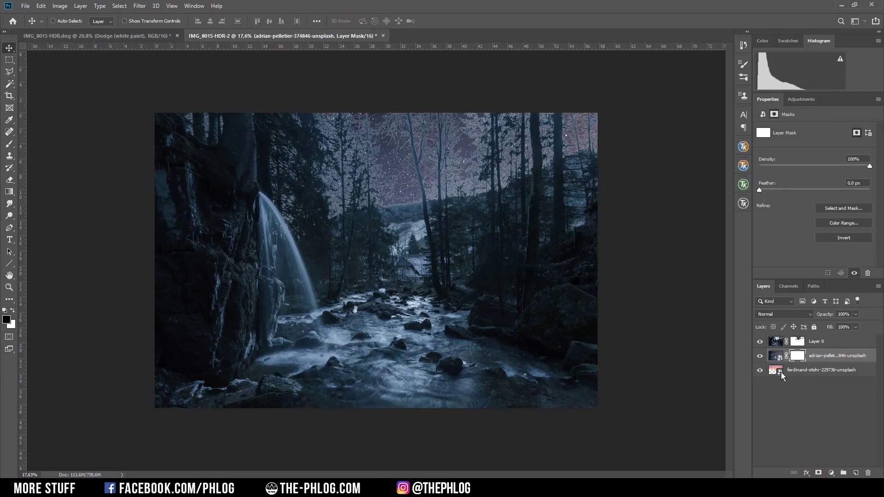
key(b)
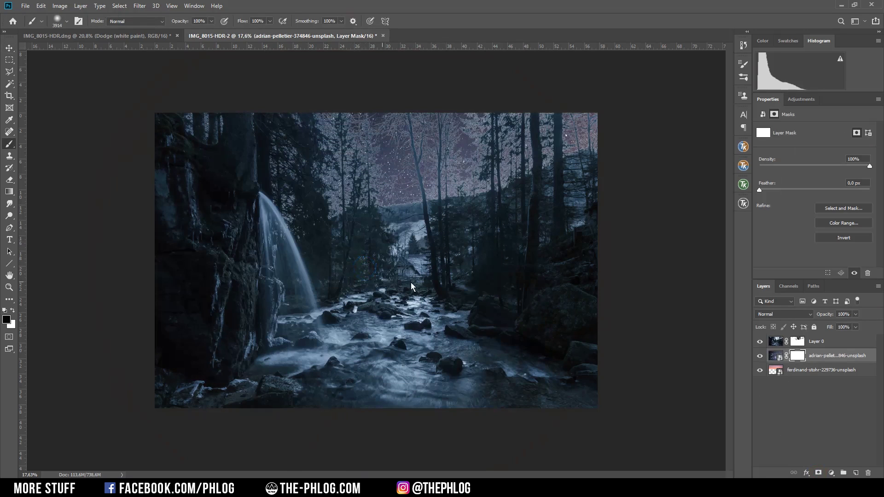
alt+right_click(378, 275)
click(389, 265)
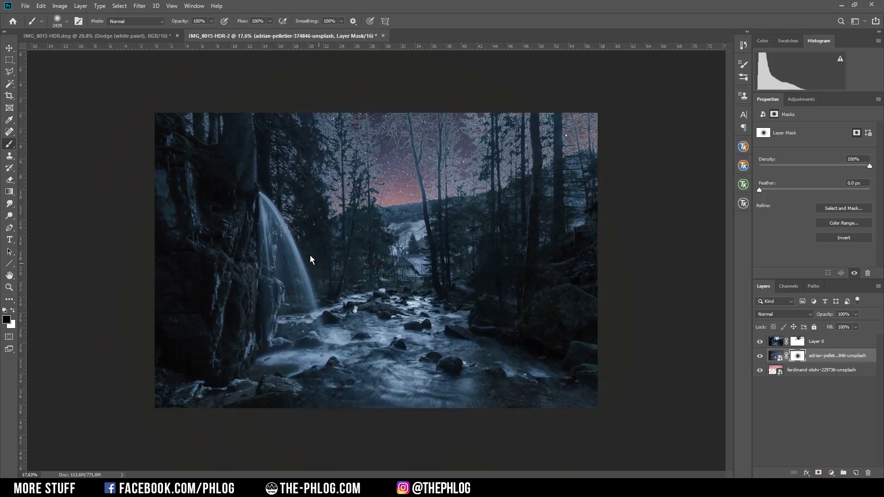
click(381, 247)
click(465, 252)
click(517, 258)
click(256, 266)
click(385, 243)
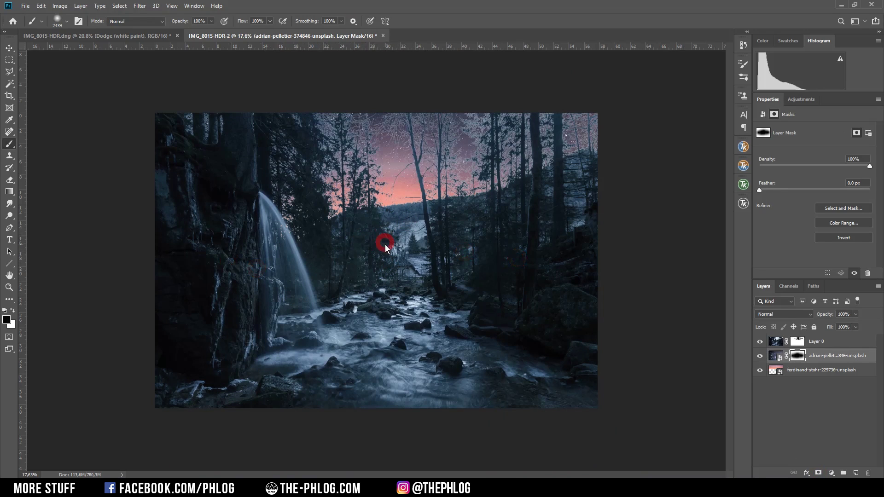
Refine the starry sky mask by painting more black just above the hillside with a smaller brush, undoing one unwanted dab.
click(416, 270)
click(436, 260)
click(437, 239)
key(ctrl+z)
click(397, 222)
click(366, 201)
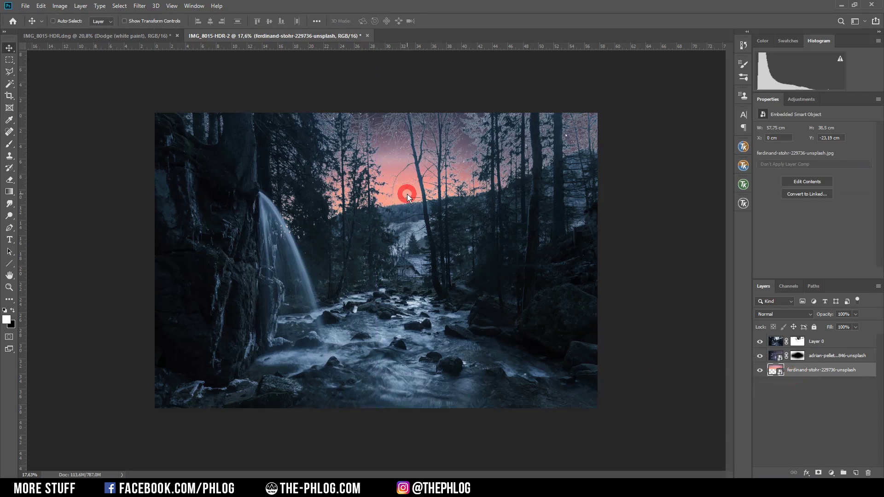
mouse_move(407, 195)
mouse_down()
mouse_move(413, 200)
mouse_move(414, 187)
mouse_move(415, 195)
mouse_up()
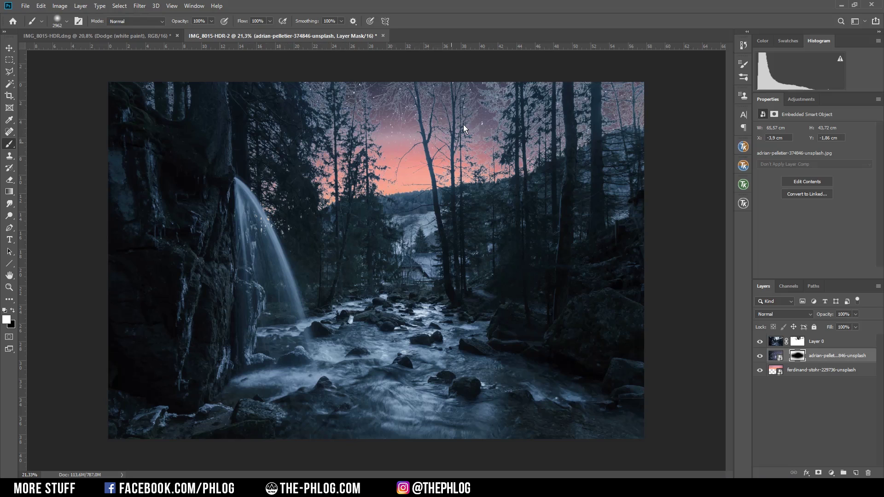
Target Layer 0's mask and set up a black brush in Overlay mode at 80% opacity.
click(798, 342)
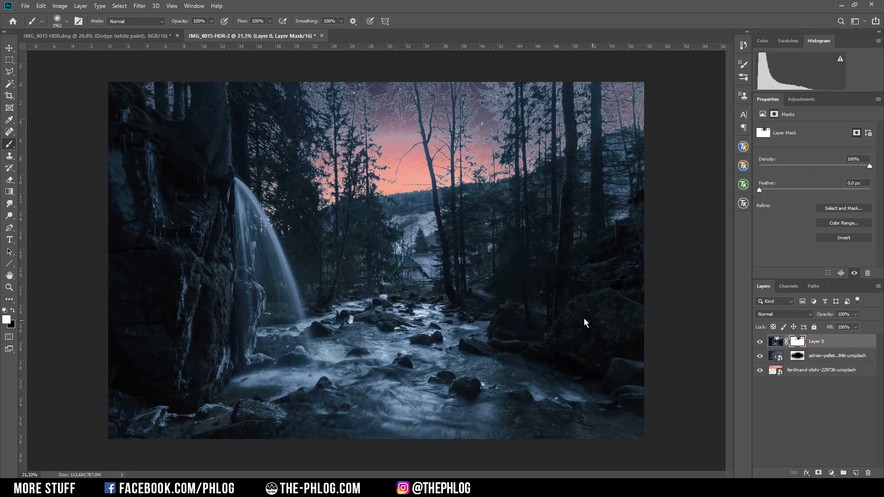
drag(444, 291, 397, 280)
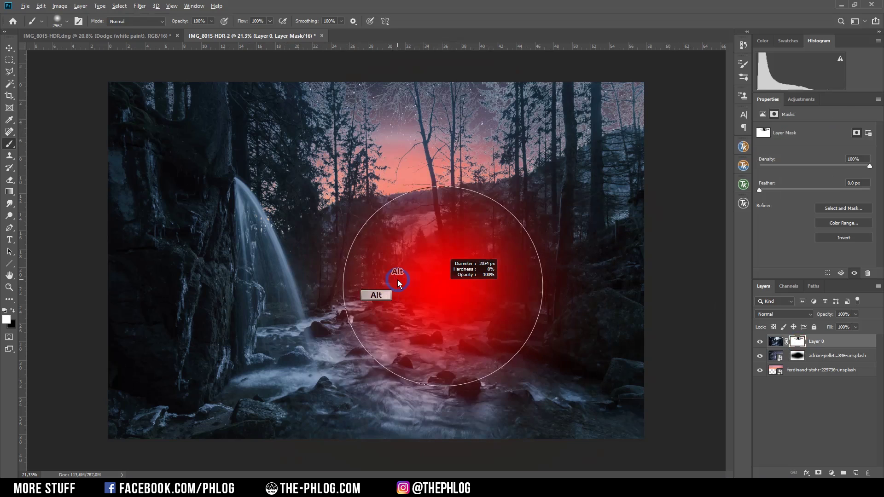
click(134, 23)
click(138, 146)
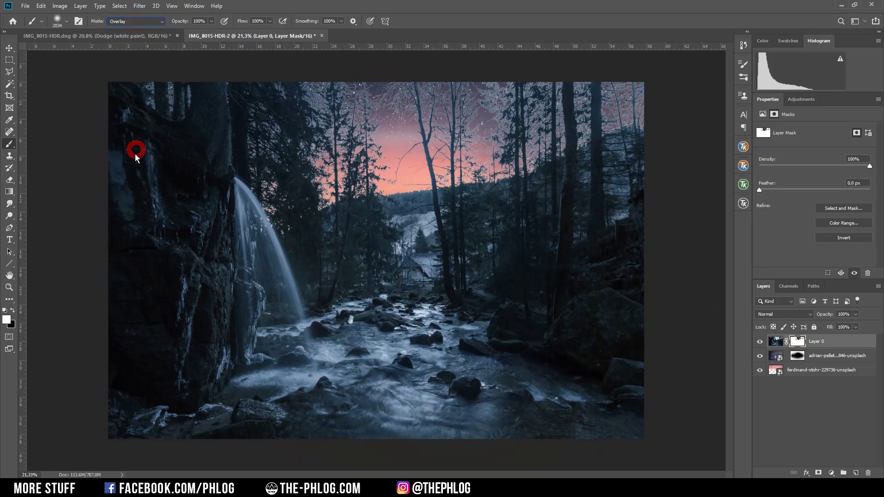
click(12, 312)
drag(561, 170, 516, 165)
click(212, 21)
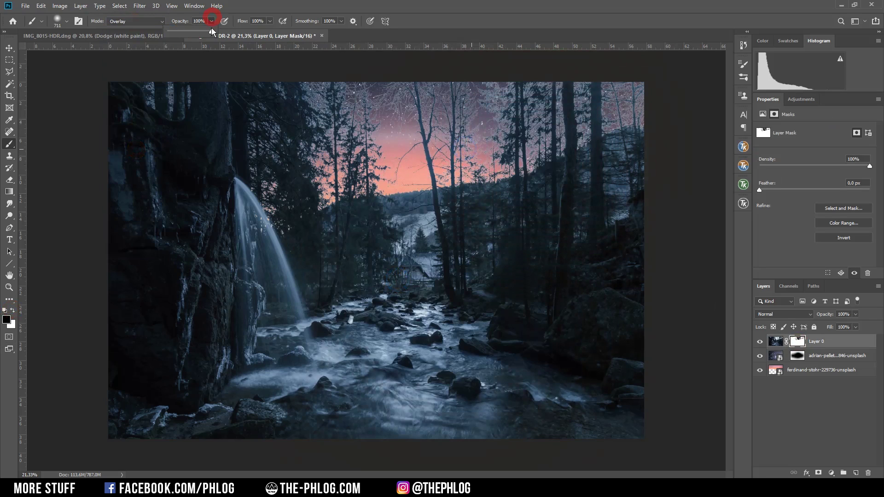
drag(213, 35, 204, 35)
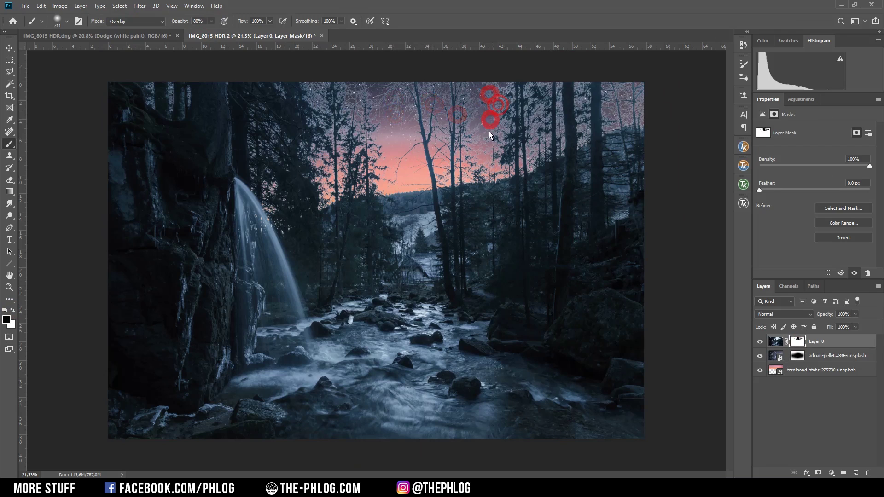
Paint black on Layer 0's mask over the pale branches around the sky, and switch to a smaller white brush.
mouse_move(491, 148)
mouse_down()
mouse_move(482, 120)
mouse_move(497, 93)
mouse_move(497, 116)
mouse_up()
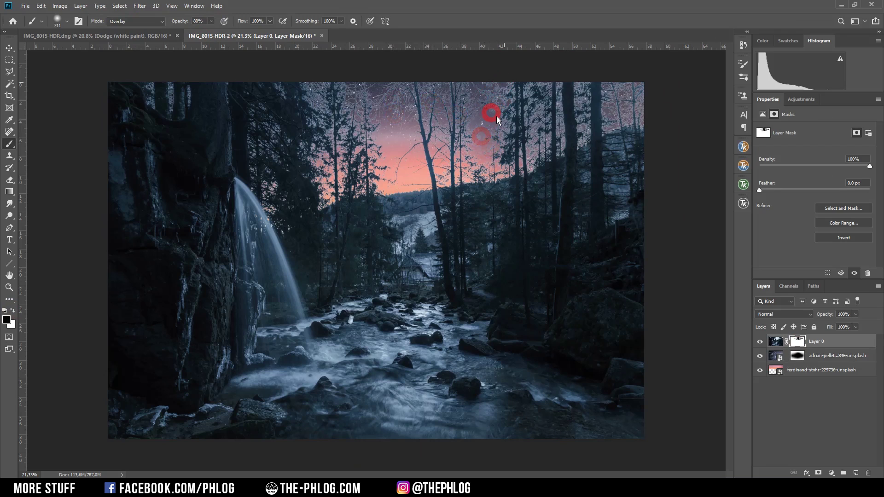
mouse_move(624, 101)
mouse_down()
mouse_move(392, 111)
mouse_move(373, 148)
mouse_move(181, 97)
mouse_move(323, 104)
mouse_move(452, 133)
mouse_move(397, 162)
mouse_move(431, 74)
mouse_up()
key(x)
key(bracketleft)
key(bracketleft)
key(bracketleft)
key(bracketleft)
key(bracketleft)
key(bracketleft)
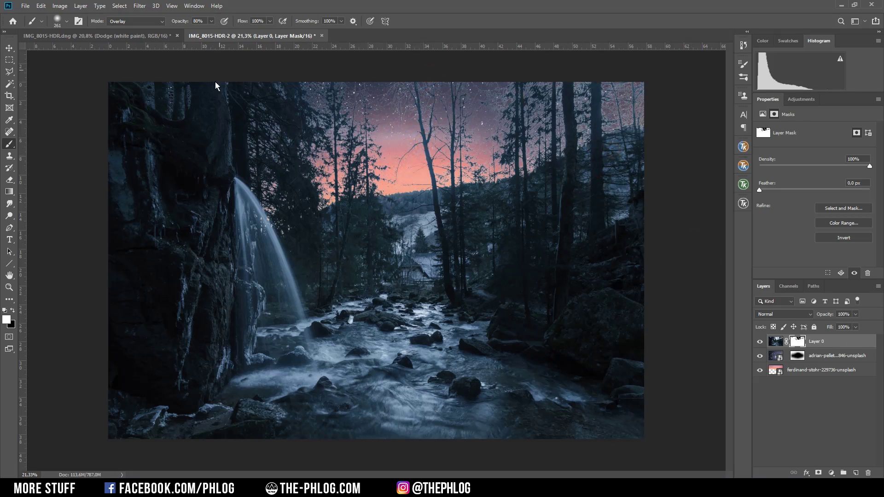
Add a Brightness/Contrast adjustment clipped to Layer 0 and lower its Brightness to about -55.
click(831, 474)
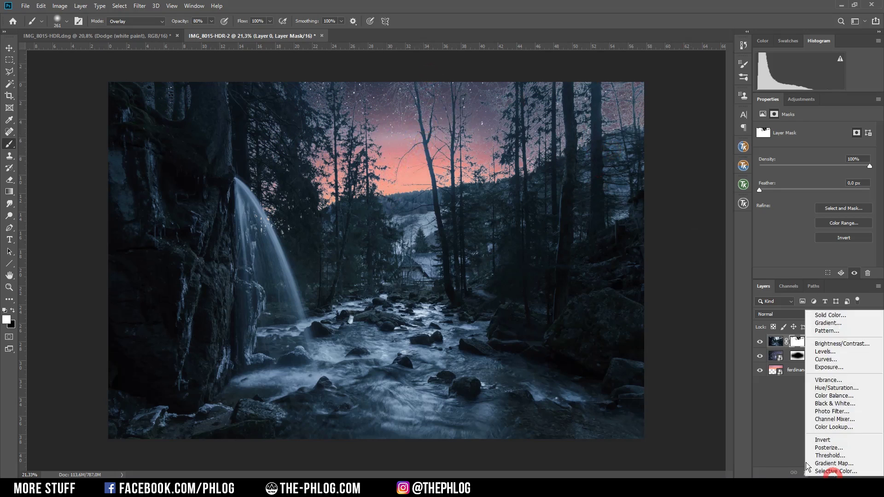
click(849, 341)
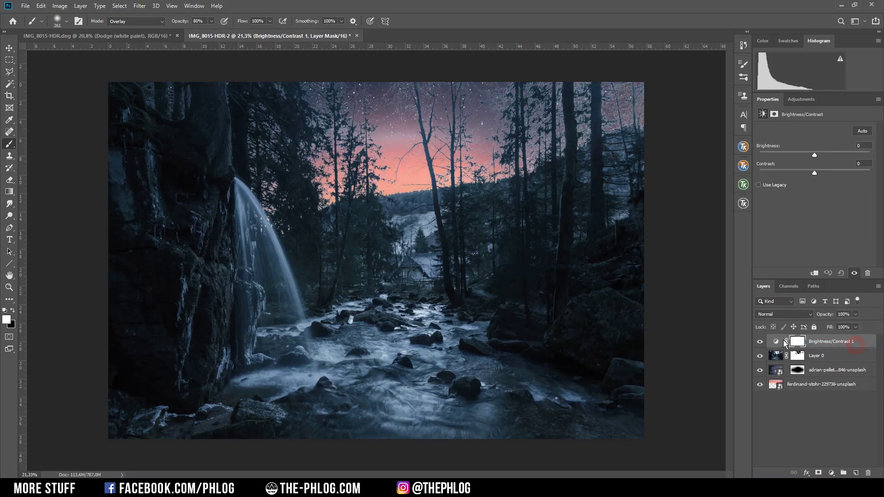
key(alt)
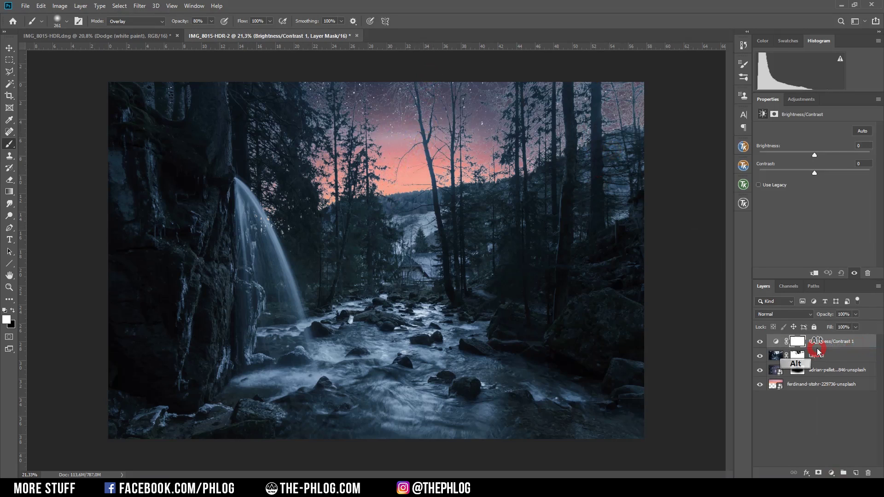
alt+click(818, 352)
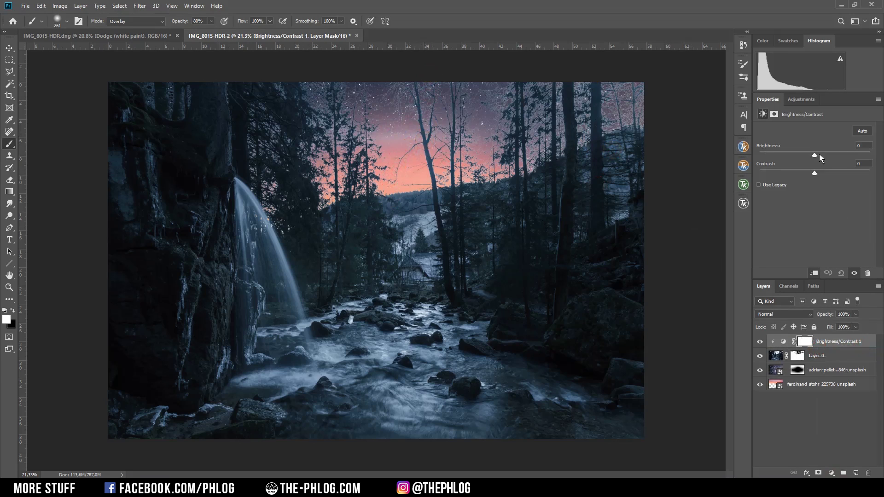
drag(813, 157, 795, 158)
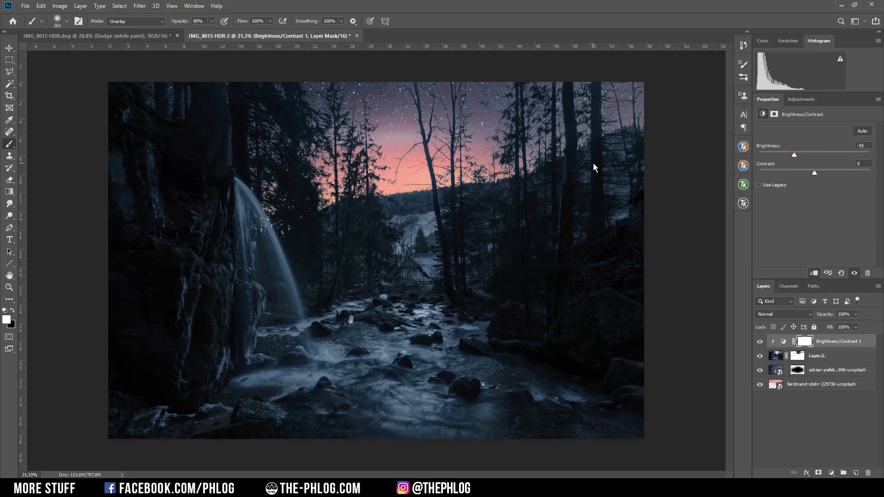
click(795, 155)
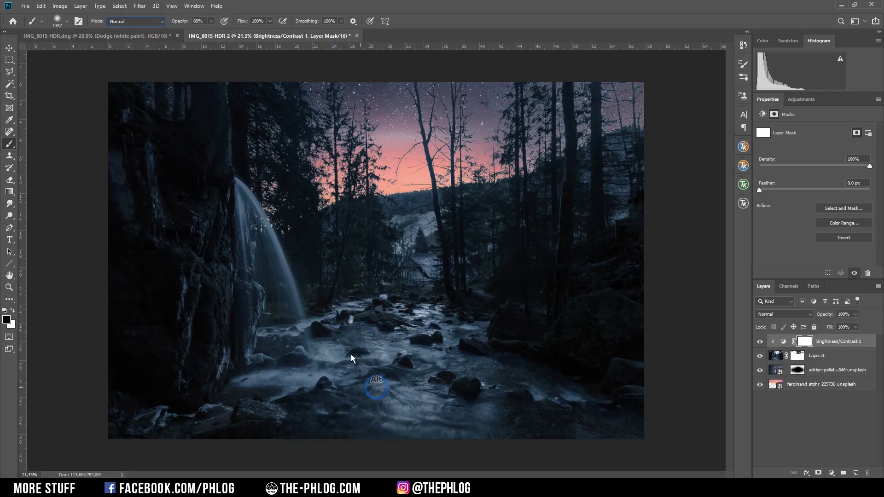
Set the black Normal-mode brush to 30% opacity and paint the adjustment's mask over the rock wall beside the waterfall.
drag(351, 355, 366, 357)
mouse_move(190, 32)
mouse_down()
mouse_move(182, 31)
mouse_move(192, 32)
mouse_up()
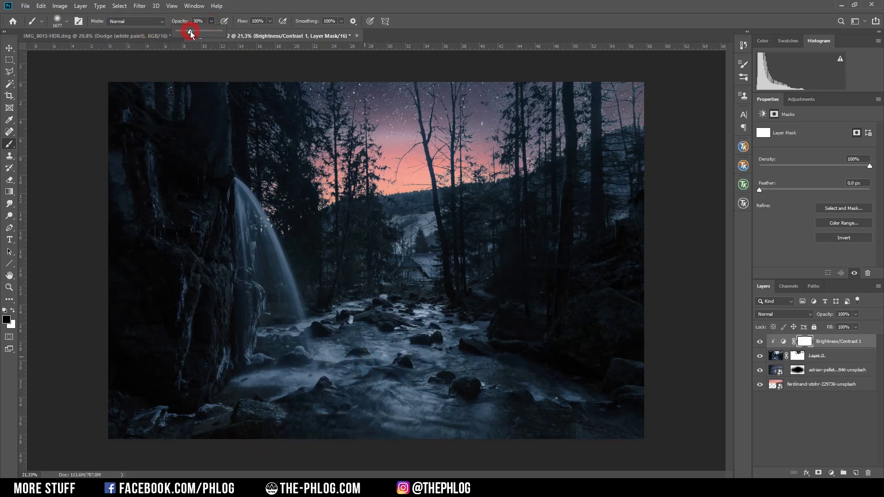
click(198, 280)
click(207, 325)
click(208, 358)
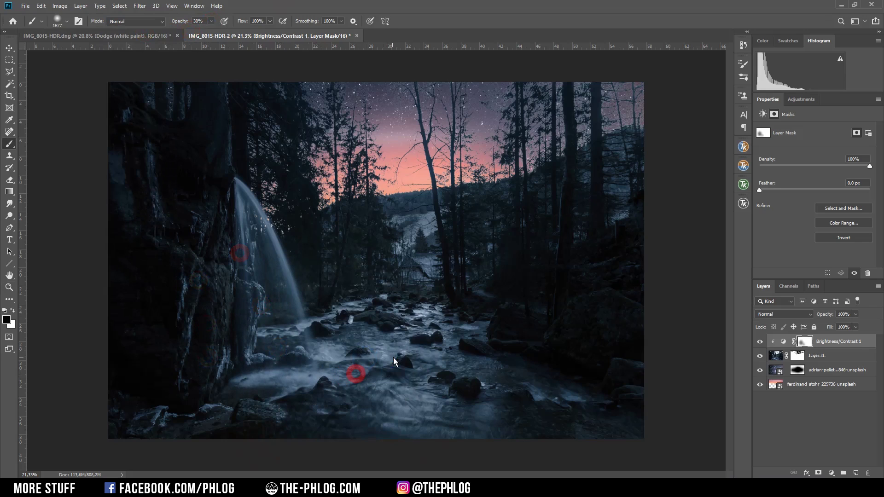
Paint the adjustment's mask over the stream, cliff and boulders to restore brightness, and compare with the adjustment hidden and shown.
click(423, 340)
click(459, 400)
click(507, 433)
click(151, 192)
click(192, 326)
click(241, 348)
click(613, 298)
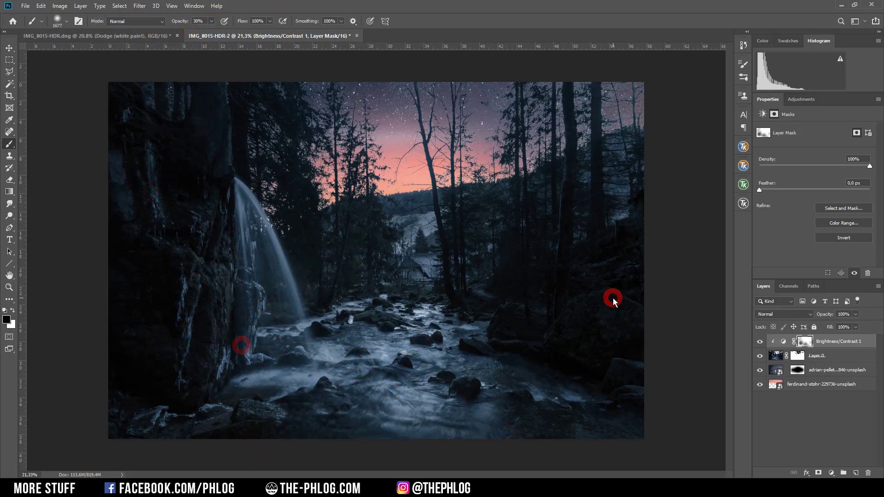
click(761, 344)
click(760, 343)
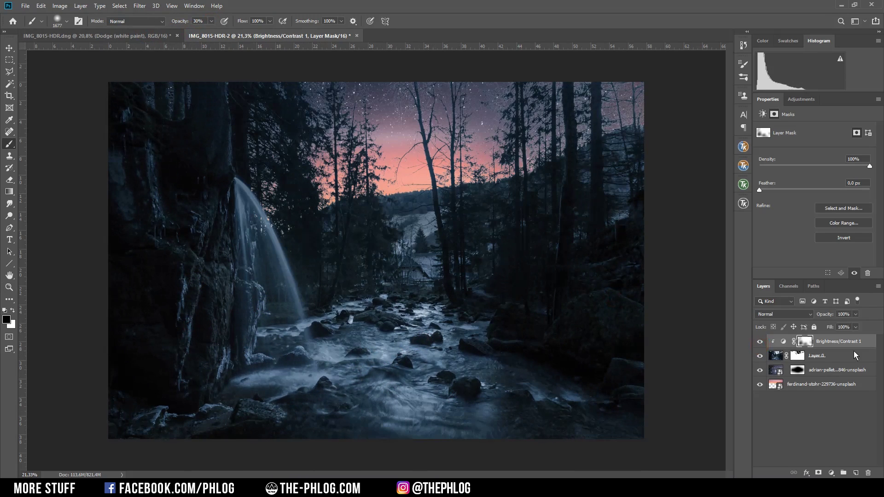
Add an empty top layer in Hard Light mode and sample the orange just above the horizon as foreground colour.
click(856, 473)
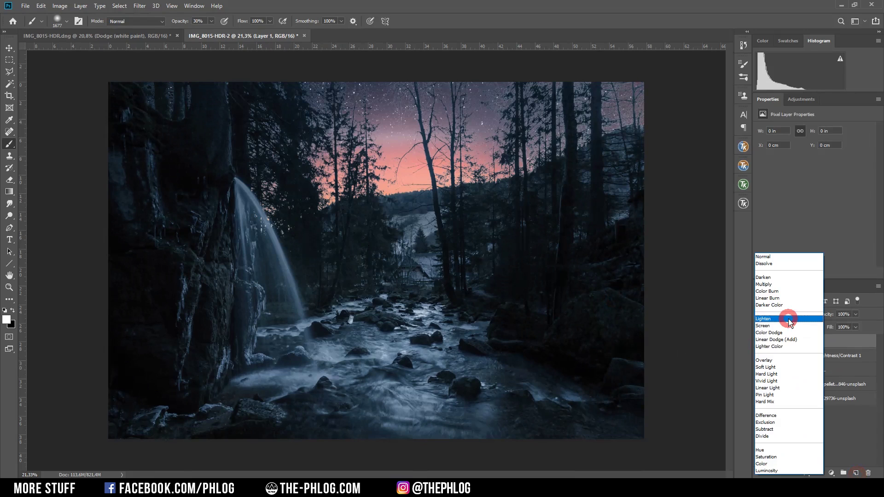
click(789, 317)
click(786, 374)
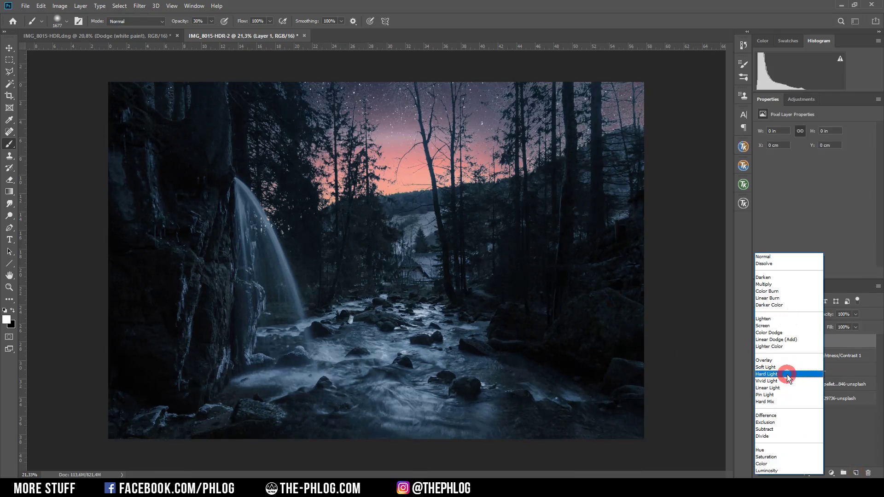
key(Escape)
key(i)
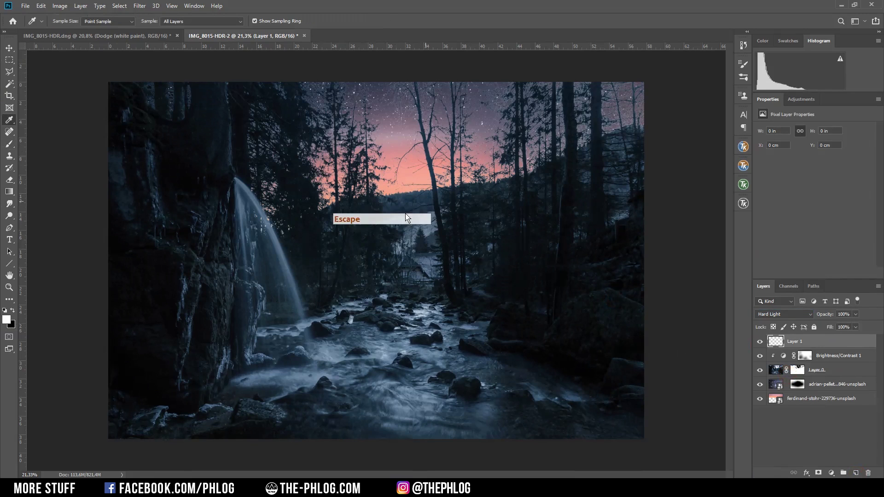
click(404, 190)
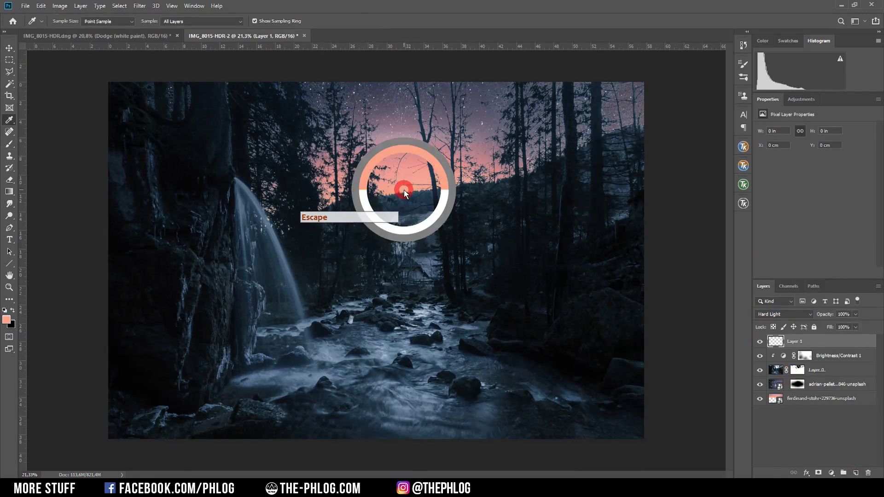
Lighten the foreground colour to a very pale peach and set the brush opacity to 10%.
click(6, 319)
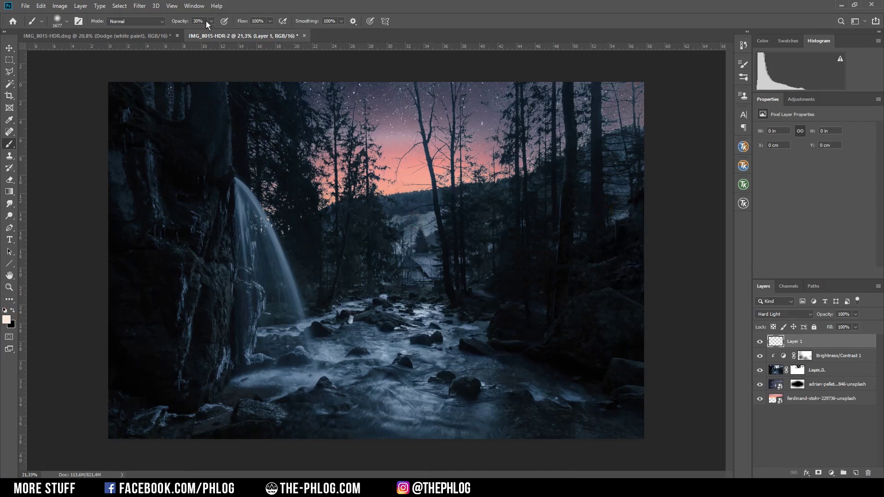
click(206, 21)
text(1)
key(Return)
Build up a soft glow on Layer 1 at the horizon, dabbing one spot with increasingly larger brushes up to 1400 px.
drag(447, 192, 347, 187)
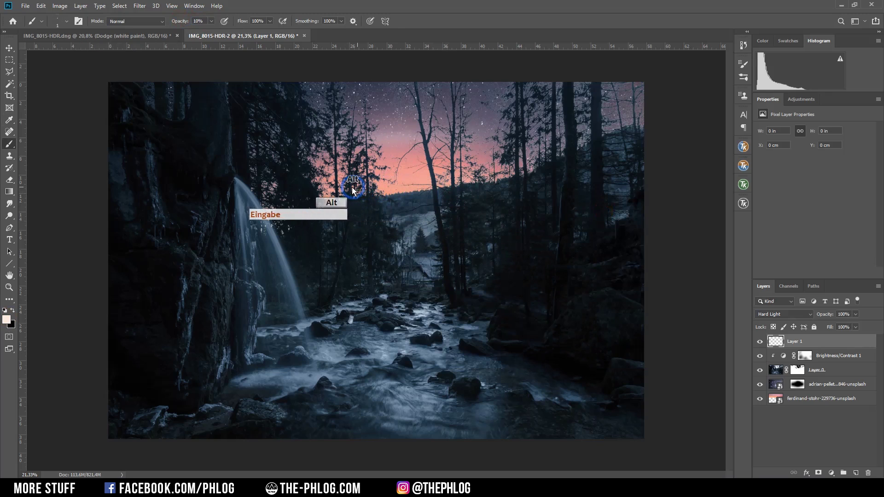
click(404, 193)
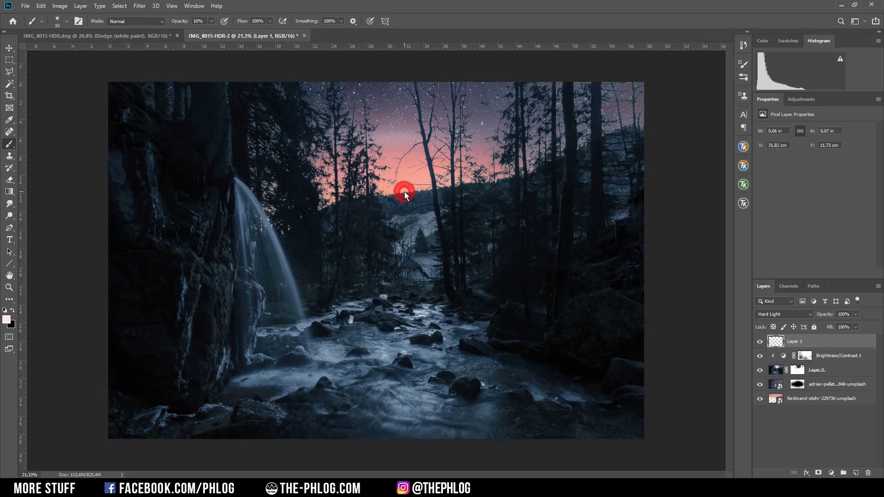
key(bracketright)
click(405, 191)
key(bracketright)
click(405, 191)
key(bracketright)
key(bracketright)
key(bracketright)
key(bracketright)
key(bracketright)
key(bracketright)
key(bracketright)
key(bracketright)
key(bracketright)
key(bracketright)
key(bracketright)
key(bracketright)
click(404, 191)
key(bracketright)
key(bracketright)
key(bracketright)
key(bracketright)
key(bracketright)
click(405, 192)
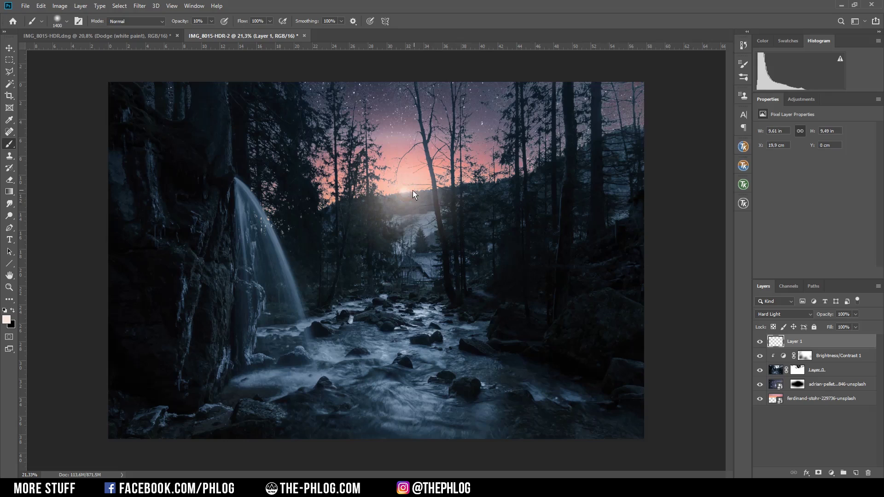
Extend the glow on Layer 1 to the treetops beside the waterfall with a 500 px brush.
key(bracketleft)
key(bracketleft)
key(bracketleft)
key(bracketleft)
key(bracketleft)
key(bracketleft)
key(bracketleft)
key(bracketleft)
key(bracketleft)
click(369, 198)
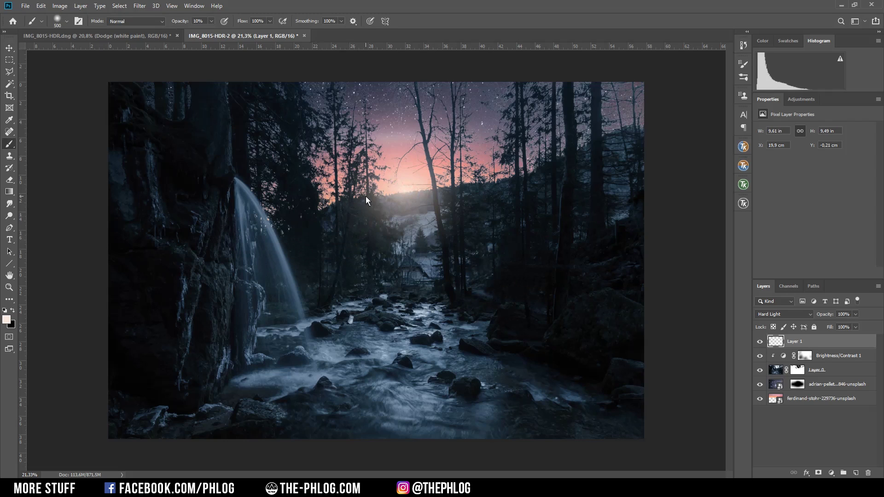
click(326, 202)
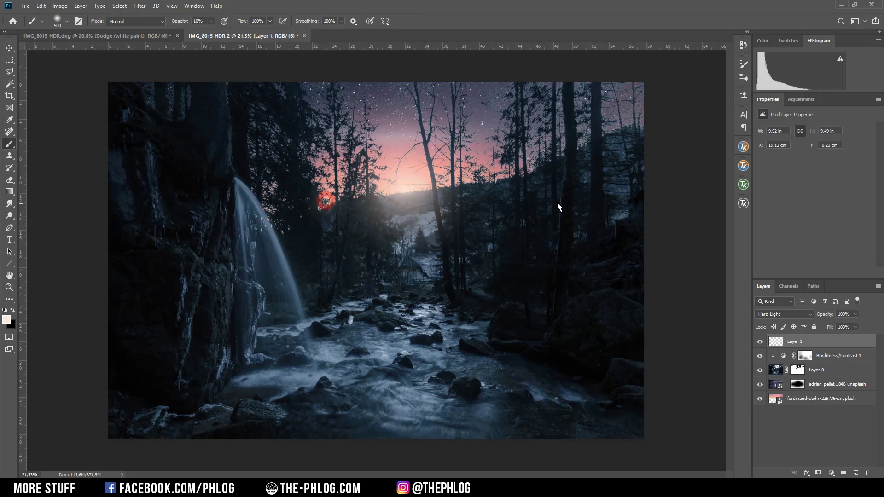
Move the bottom sunset image layer up to a Y position of -25.54 cm.
click(820, 399)
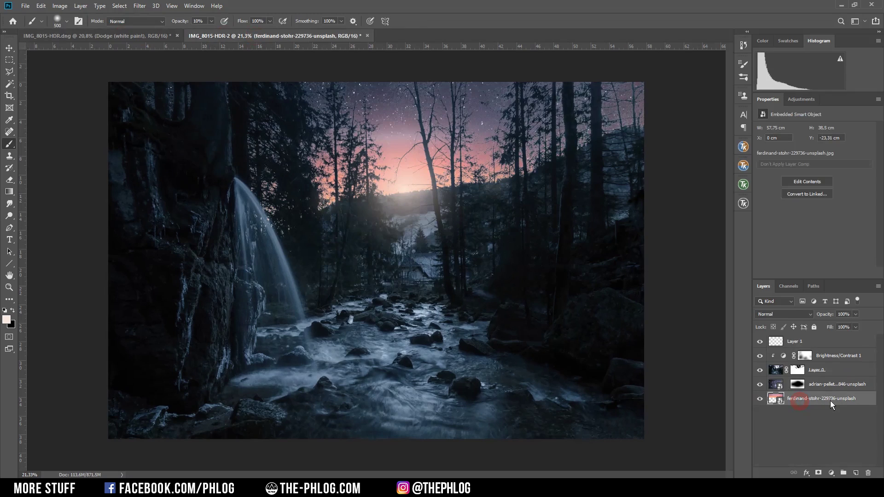
key(v)
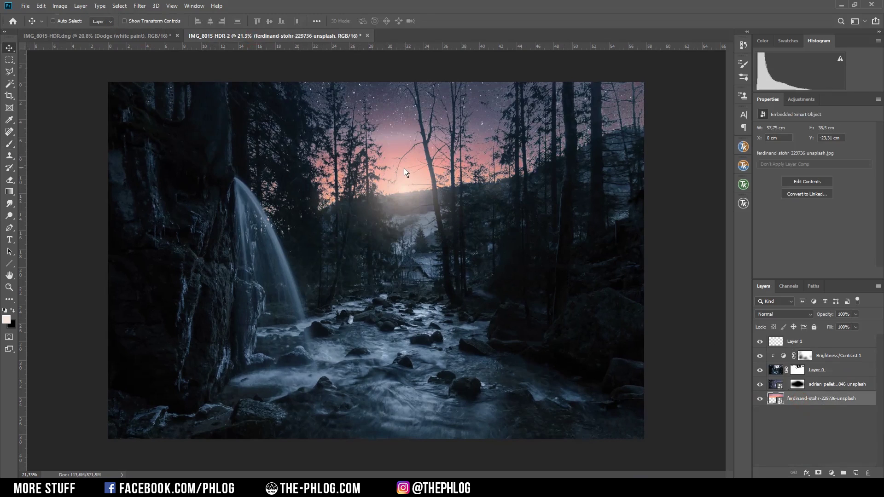
mouse_move(405, 151)
mouse_down()
mouse_move(404, 160)
mouse_move(409, 145)
mouse_up()
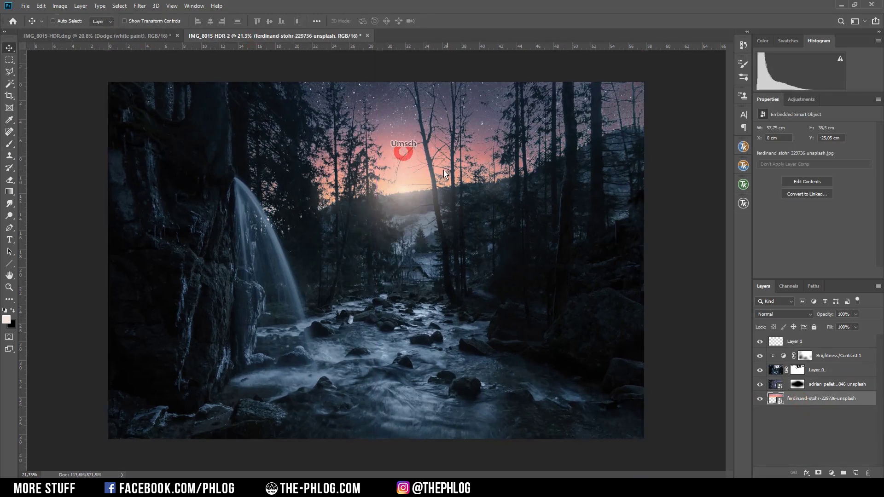
drag(416, 175, 418, 169)
drag(418, 169, 418, 169)
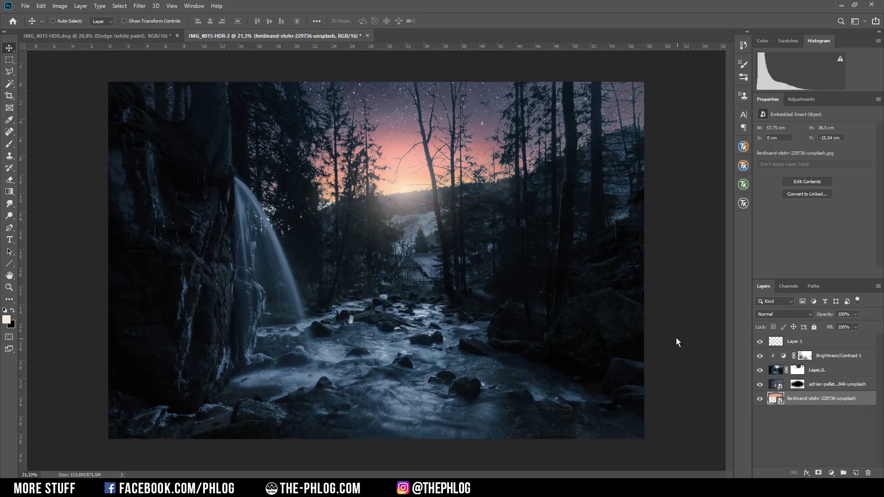
Duplicate the sunset image layer, flip the copy vertically and move it down to a Y position of 12.95 cm.
key(ctrl+j)
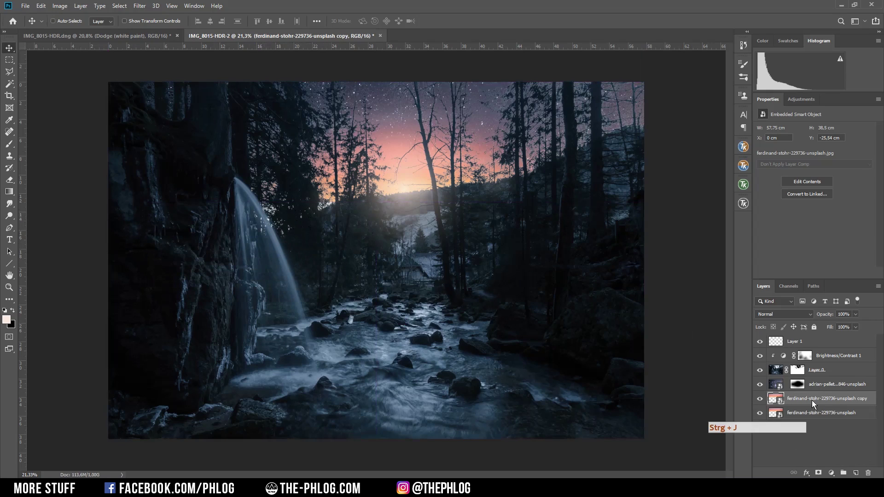
key(ctrl+t)
right_click(391, 153)
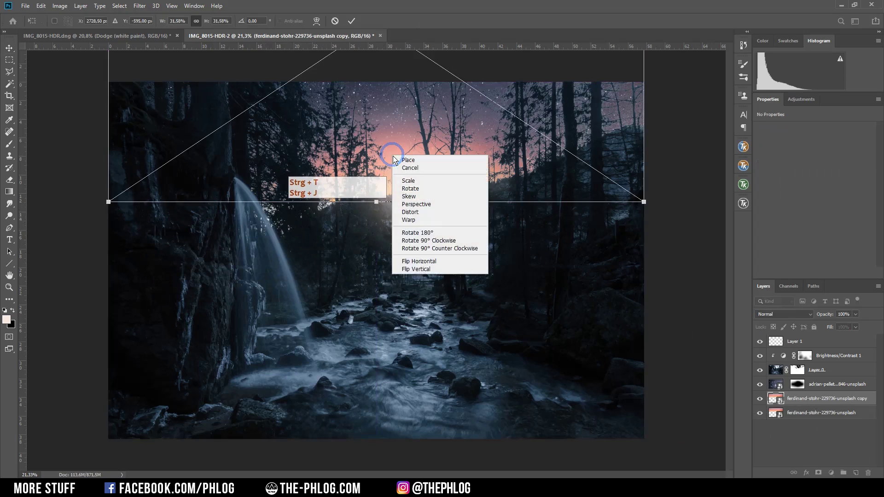
click(427, 269)
drag(406, 161, 409, 218)
click(352, 21)
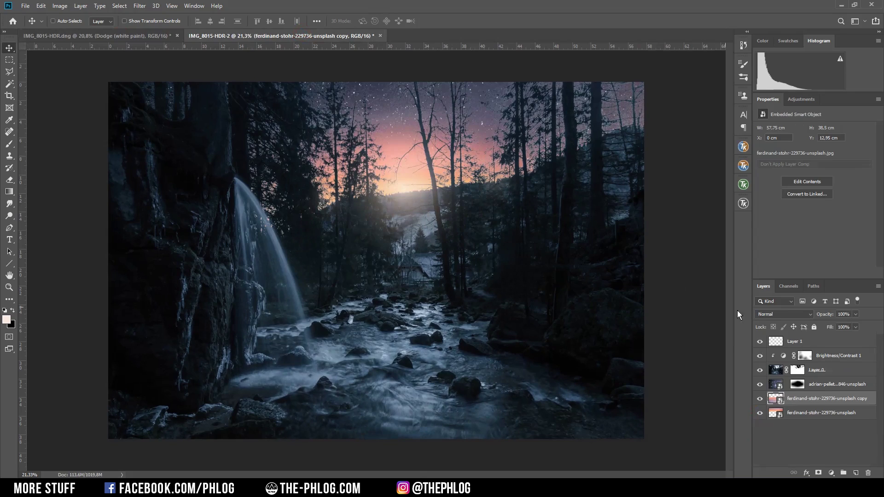
Delete the painted glow layer and add a fresh empty top layer in Hard Light mode.
click(790, 342)
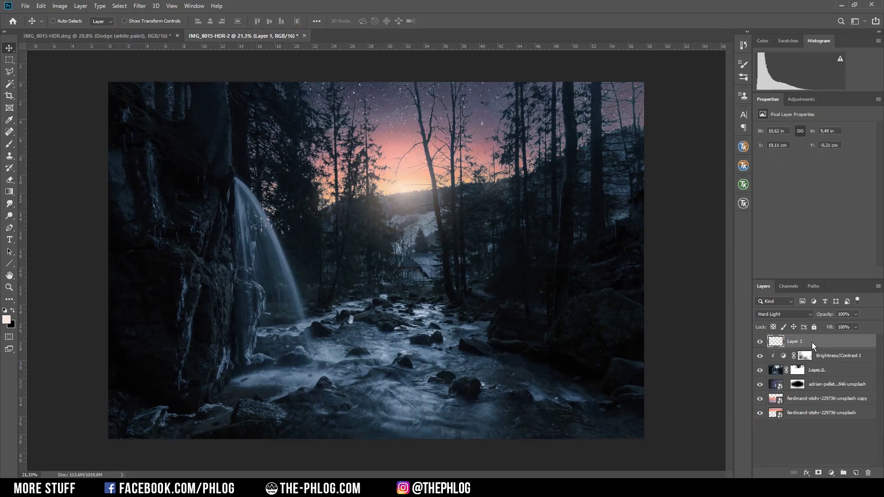
drag(803, 338, 868, 473)
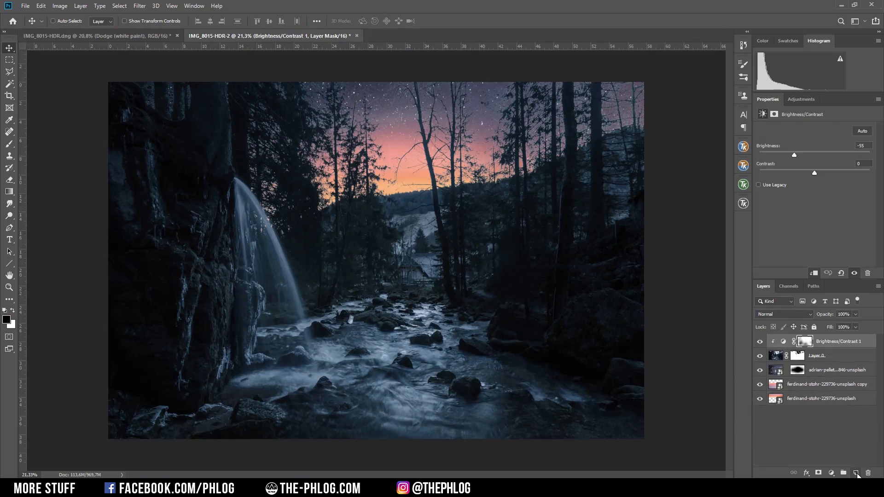
click(857, 474)
click(786, 314)
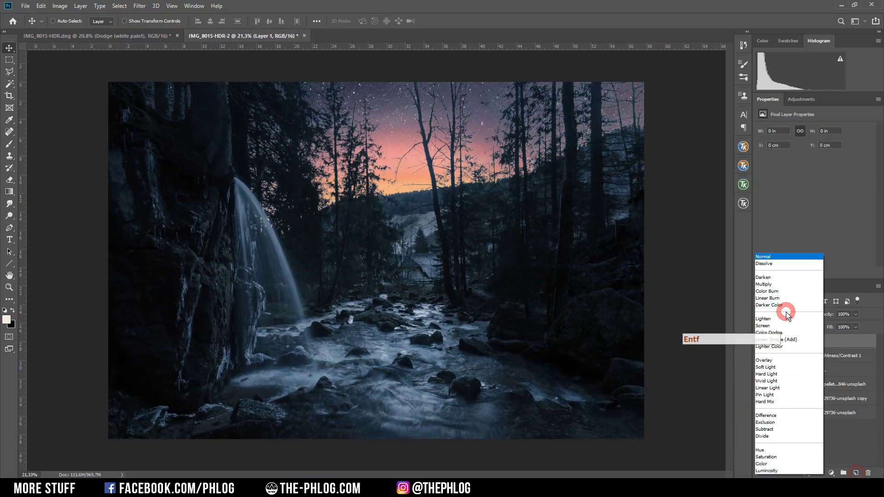
click(782, 374)
Sample the orange at the horizon, adjust the foreground colour to #d2b079, and return to the Brush tool.
key(i)
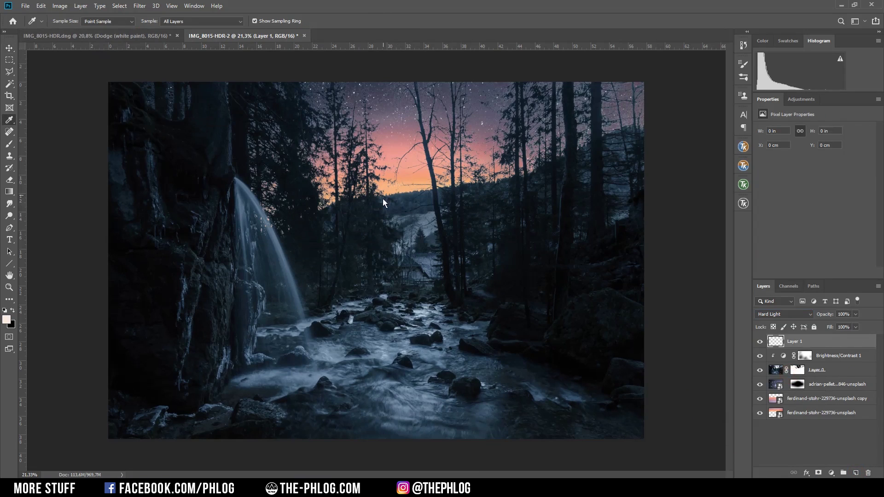
click(402, 188)
click(7, 320)
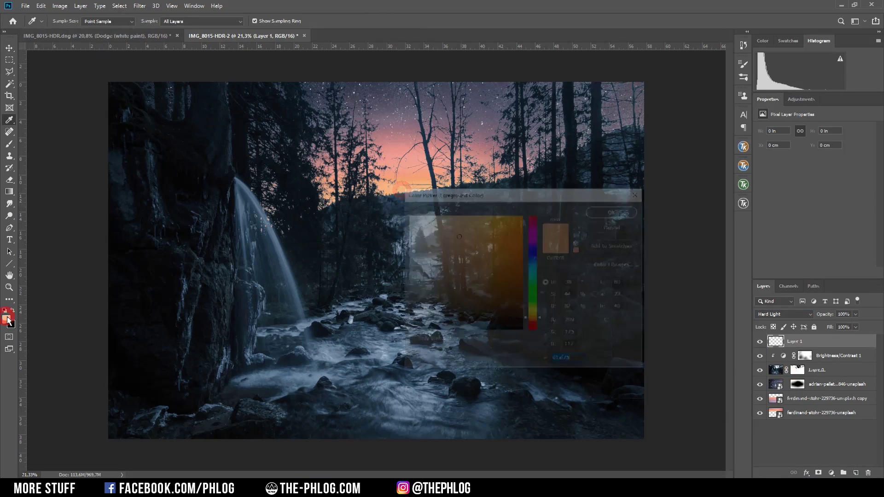
click(442, 224)
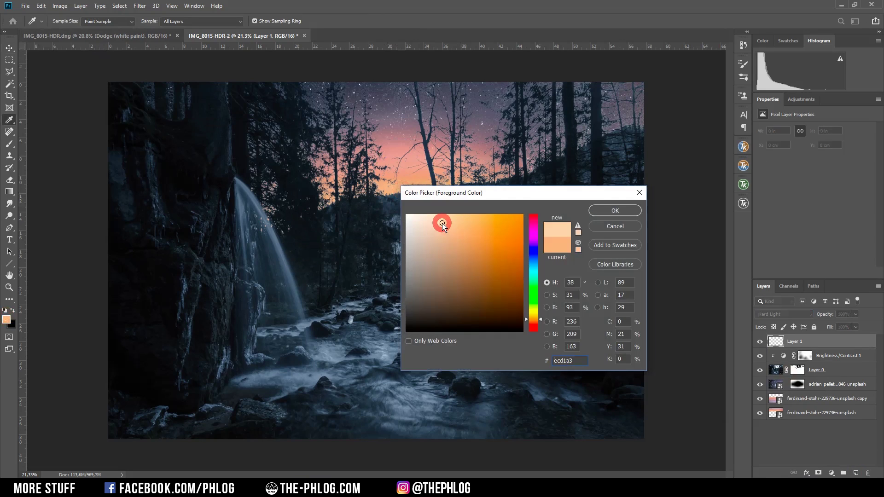
key(Return)
key(b)
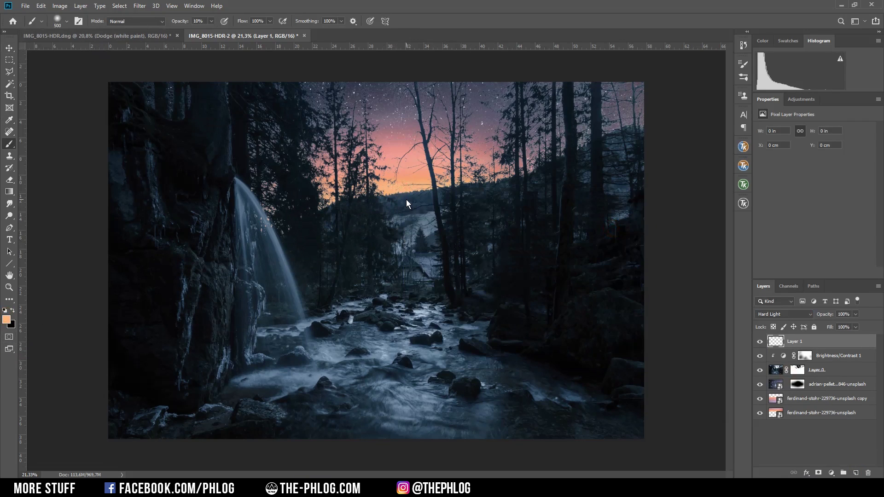
Dab an orange glow on the new layer at the horizon, enlarging the brush in stages from 500 to 1400 px.
click(405, 189)
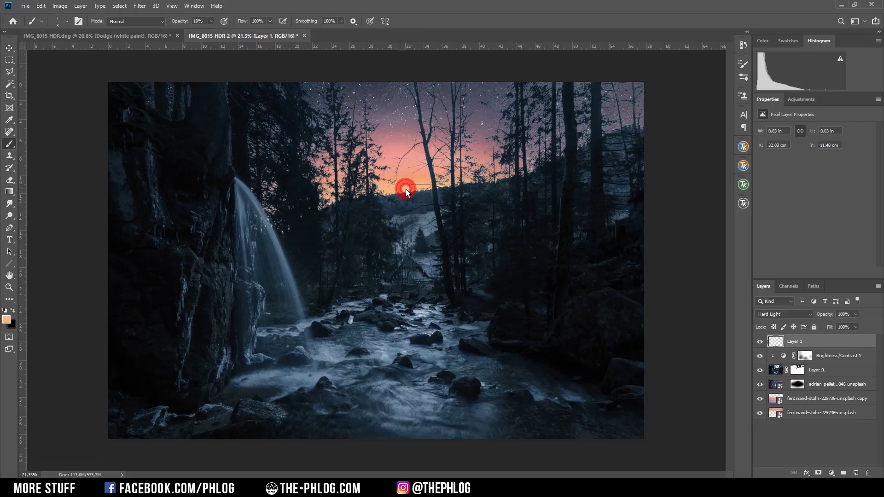
key(bracketright)
click(406, 189)
key(bracketright)
key(bracketright)
click(406, 188)
key(bracketright)
key(bracketright)
key(bracketright)
key(bracketright)
key(bracketright)
key(bracketright)
key(bracketright)
key(bracketright)
key(bracketright)
key(bracketright)
key(bracketright)
key(bracketright)
key(bracketright)
key(bracketright)
key(bracketright)
click(405, 189)
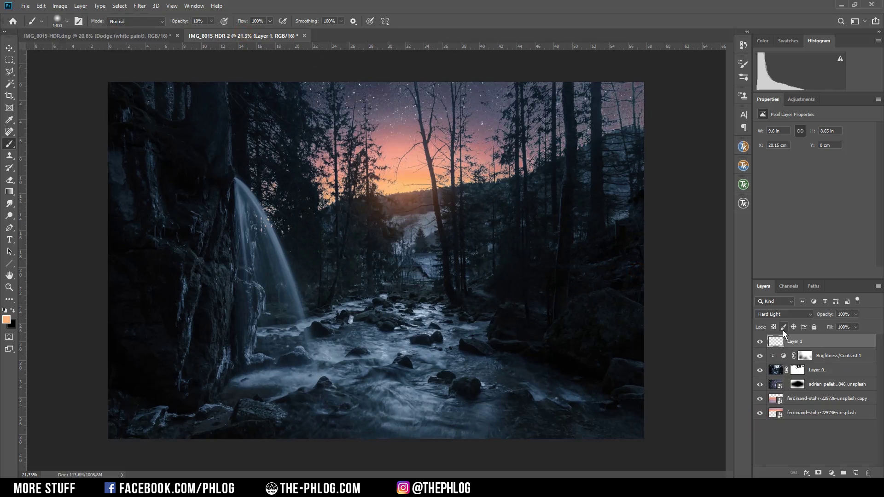
Lower the saturation of the orange glow on Layer 1 with Hue/Saturation.
key(ctrl+u)
click(615, 220)
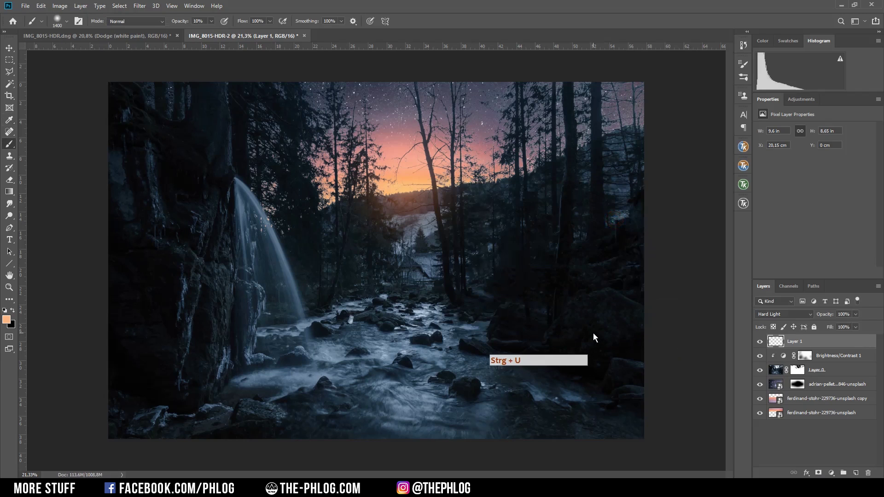
key(ctrl+u)
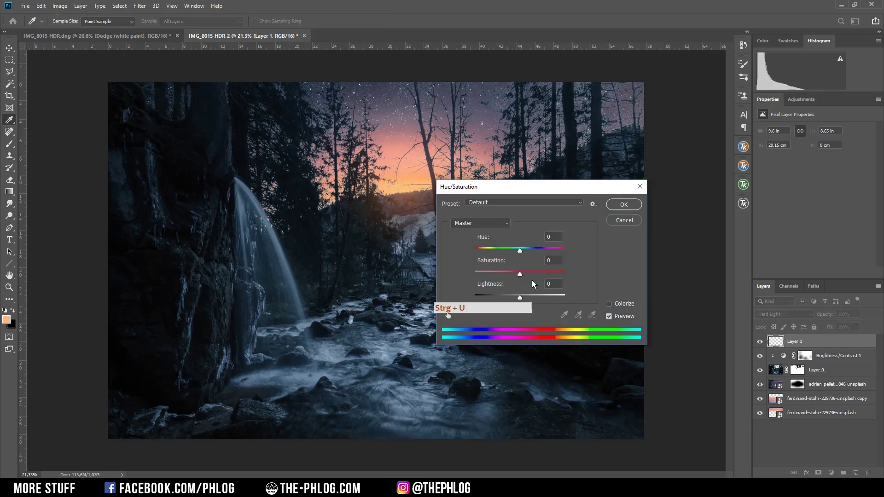
drag(520, 274, 501, 275)
click(635, 205)
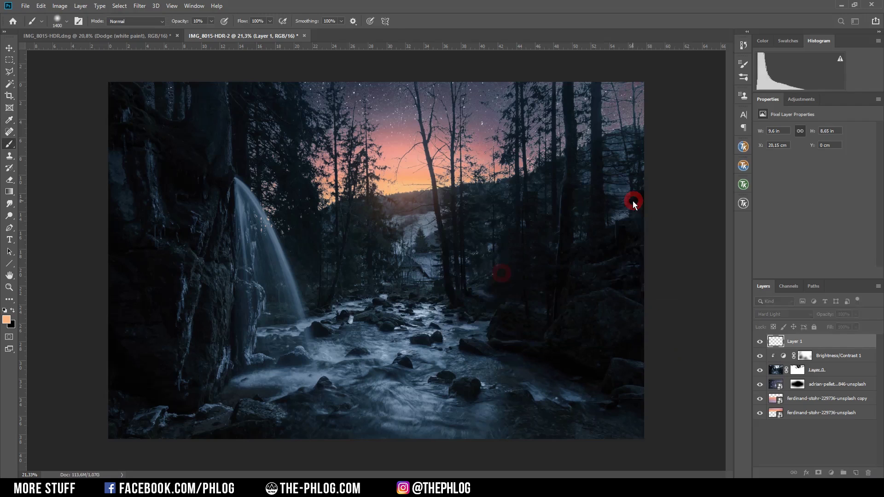
Lighten the foreground colour to #e3cca7 and paint a broad soft glow over the valley with a brush about 3240 px wide.
click(7, 319)
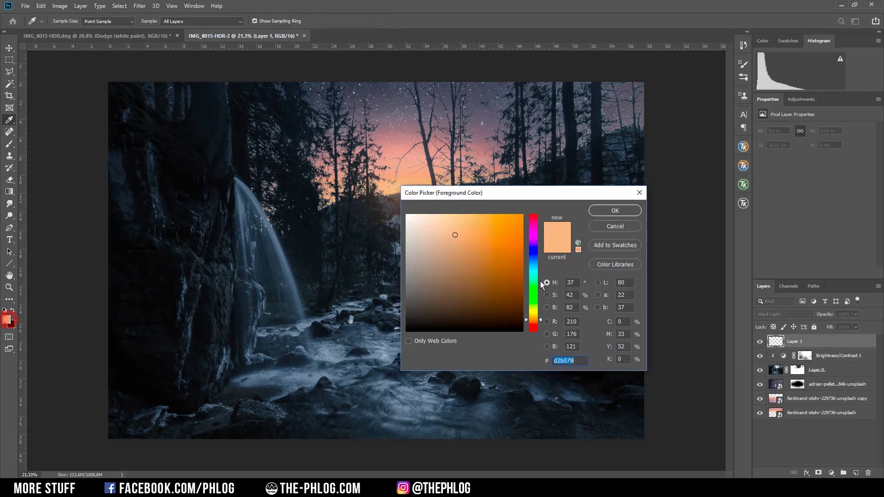
click(434, 226)
drag(434, 226, 436, 226)
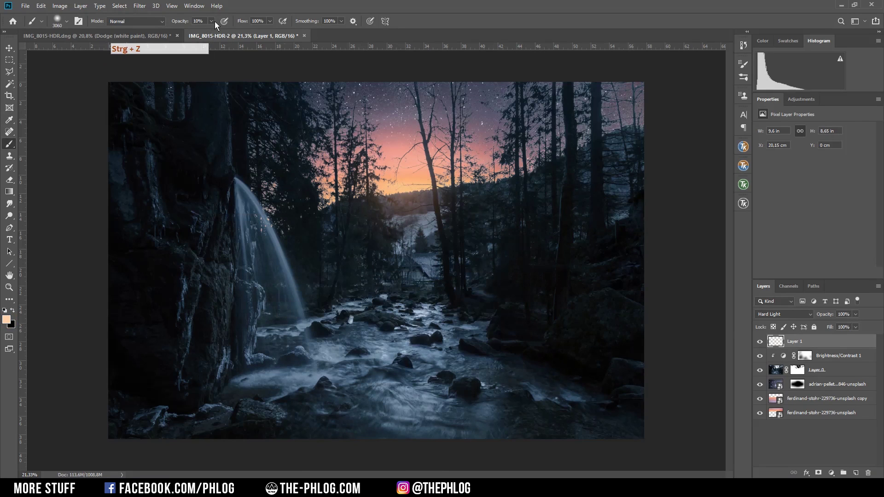
click(212, 21)
drag(211, 32, 209, 32)
click(271, 10)
alt+right_click(380, 315)
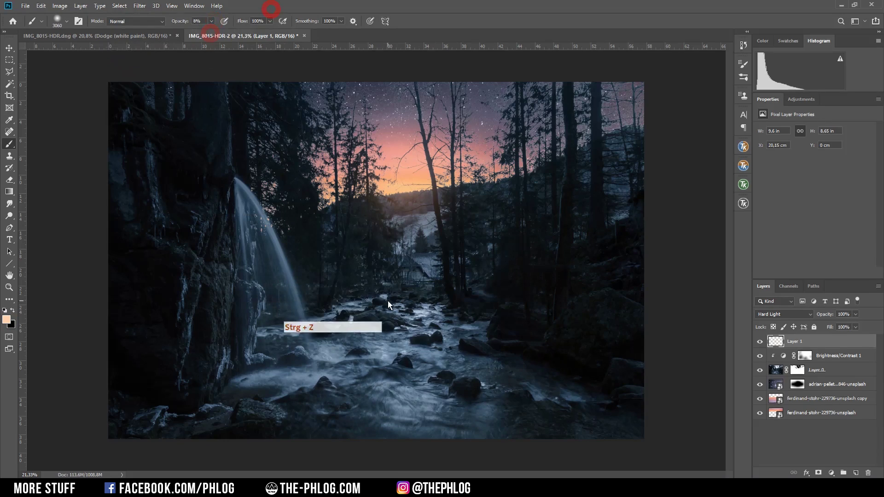
click(396, 259)
key(Return)
click(397, 286)
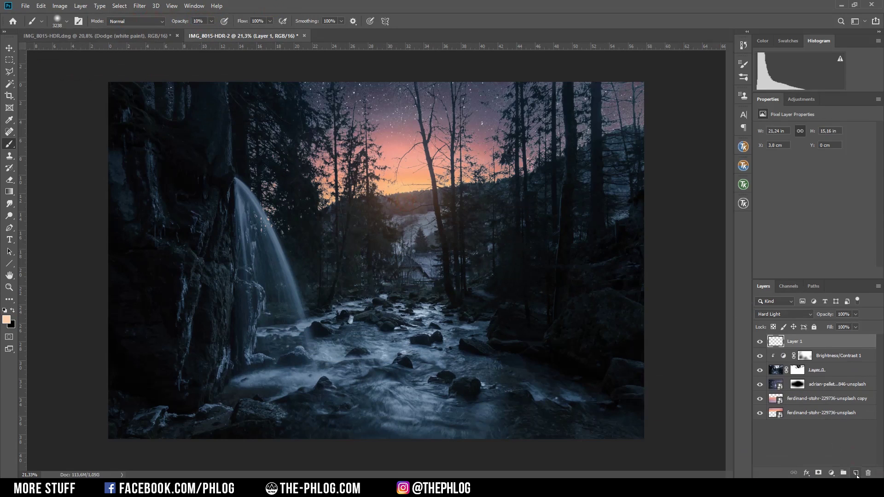
Add another top layer in Hard Light mode and set the foreground colour to a paler cream, about #f5e7d0.
click(856, 475)
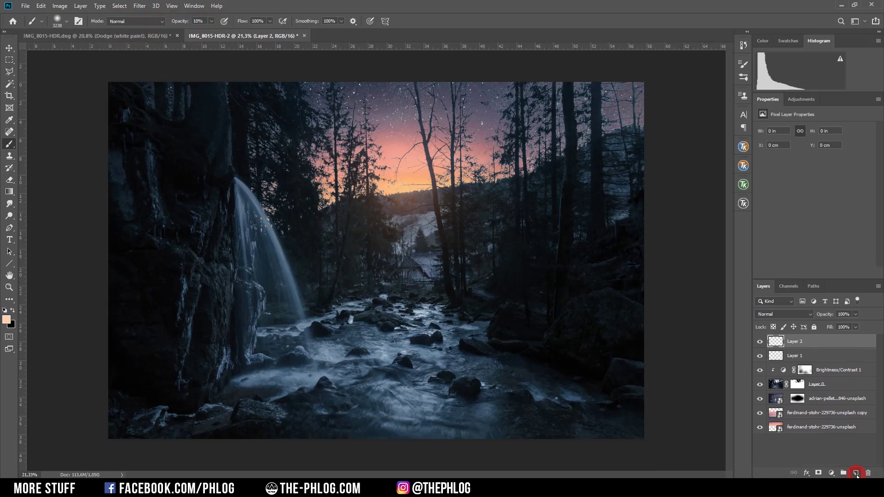
click(784, 311)
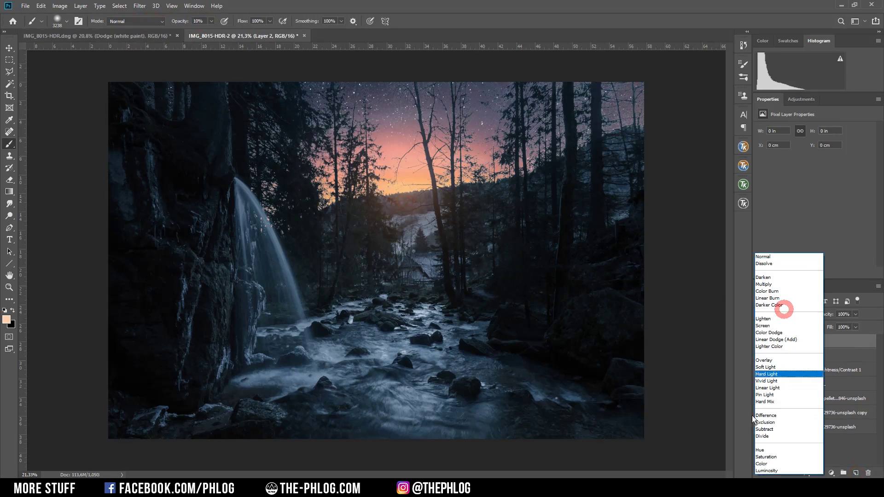
click(791, 374)
key(Escape)
click(6, 320)
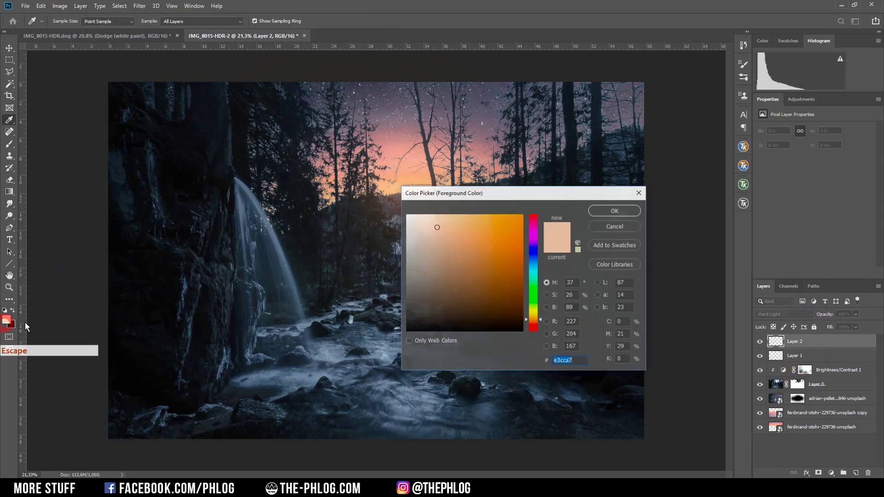
click(421, 220)
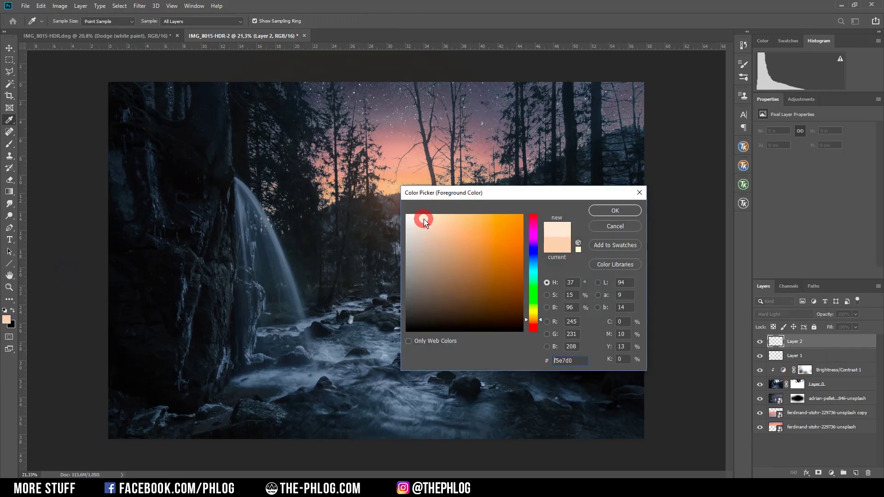
click(617, 208)
Paint a small bright core about 4.1 in wide on Layer 2 at the horizon, using progressively smaller brushes.
mouse_move(418, 212)
mouse_down()
mouse_move(367, 202)
mouse_move(394, 202)
mouse_up()
alt+right_click(416, 200)
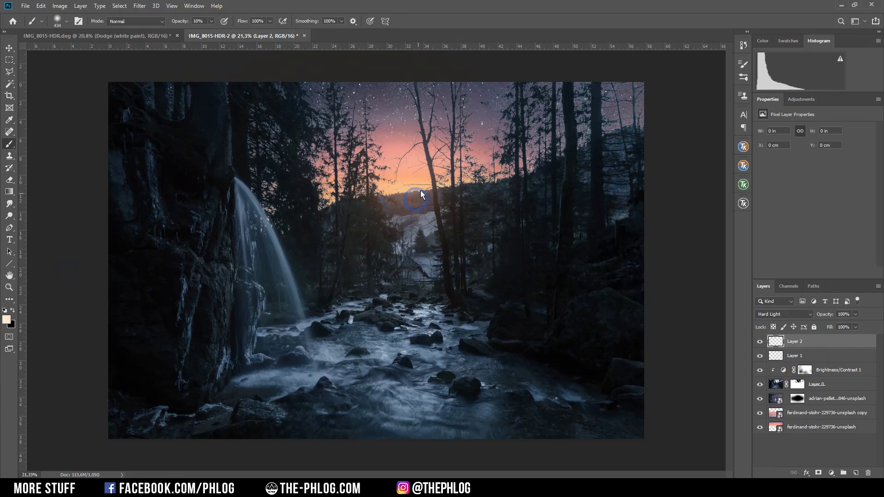
alt+right_click(413, 196)
click(410, 191)
drag(392, 192, 424, 187)
alt+right_click(407, 193)
click(410, 189)
alt+right_click(417, 190)
click(393, 193)
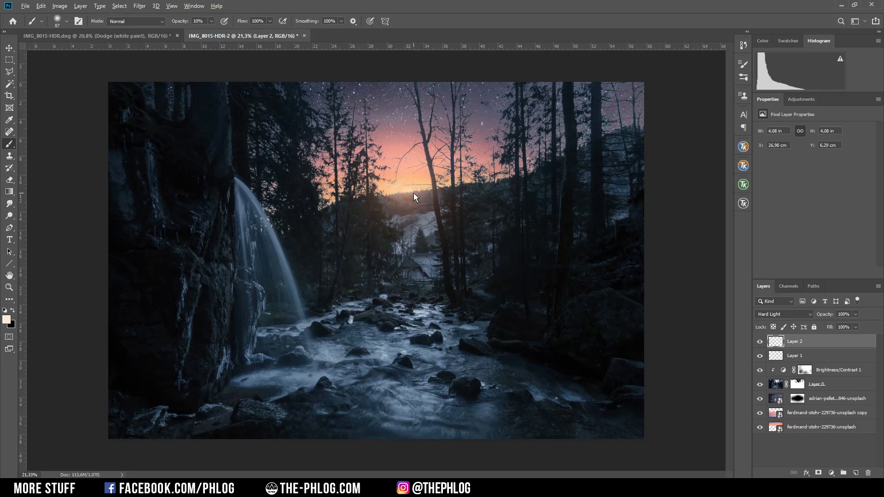
Widen the pale glow on Layer 2 along the horizon to about 9.3 × 5.8 in, using larger soft brushes.
alt+right_click(334, 213)
mouse_move(409, 189)
mouse_down()
mouse_move(382, 198)
mouse_move(495, 175)
mouse_up()
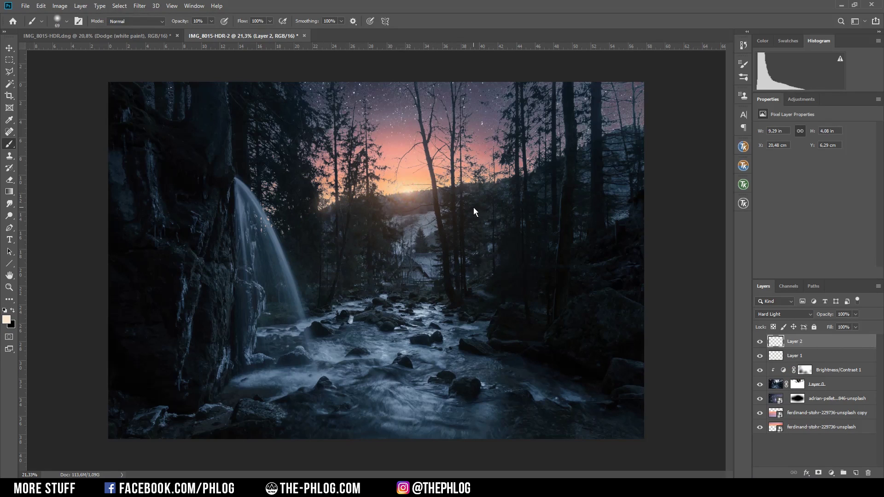
key(ctrl+z)
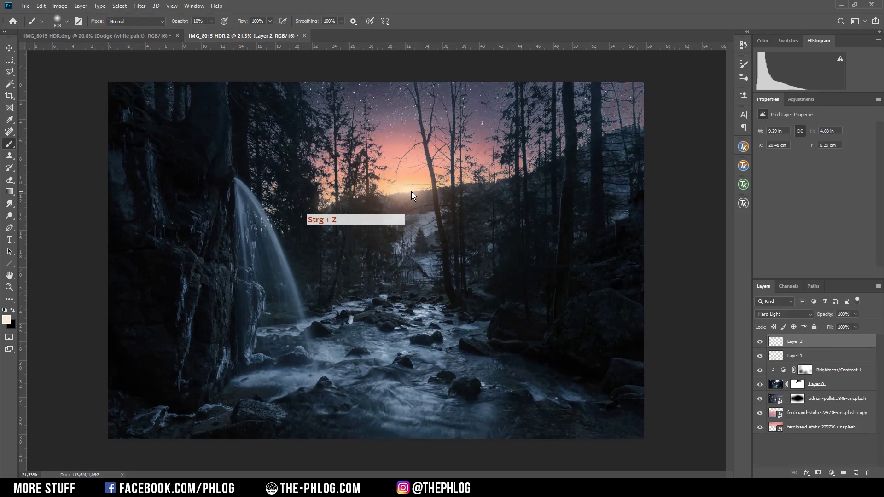
click(411, 191)
click(388, 192)
alt+right_click(421, 195)
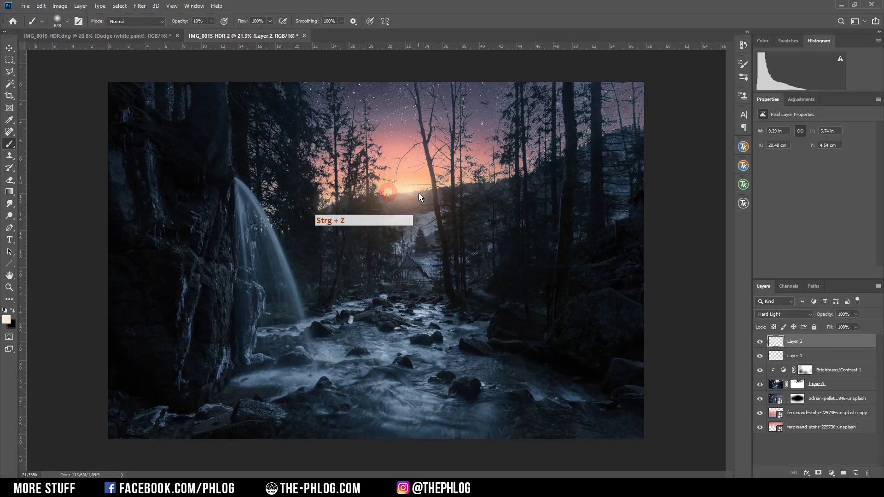
click(418, 192)
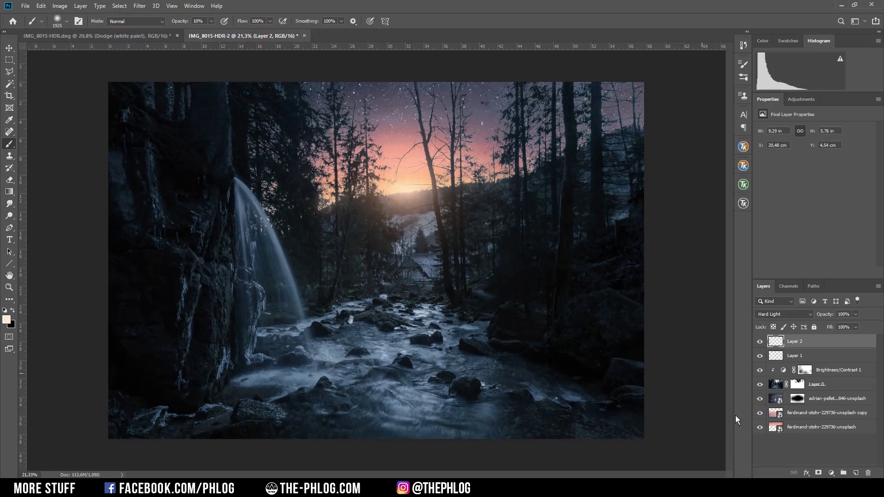
Add a Brightness/Contrast adjustment above Layer 2 with Brightness -56 and Contrast 11.
click(833, 471)
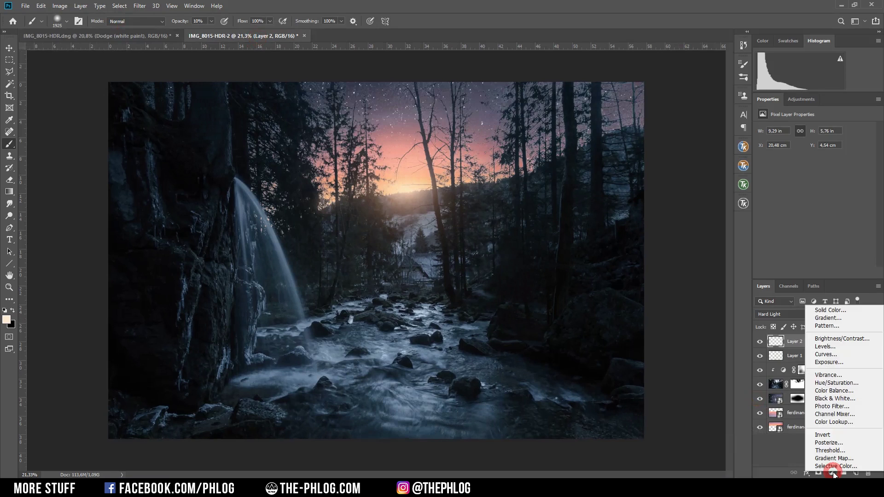
click(841, 340)
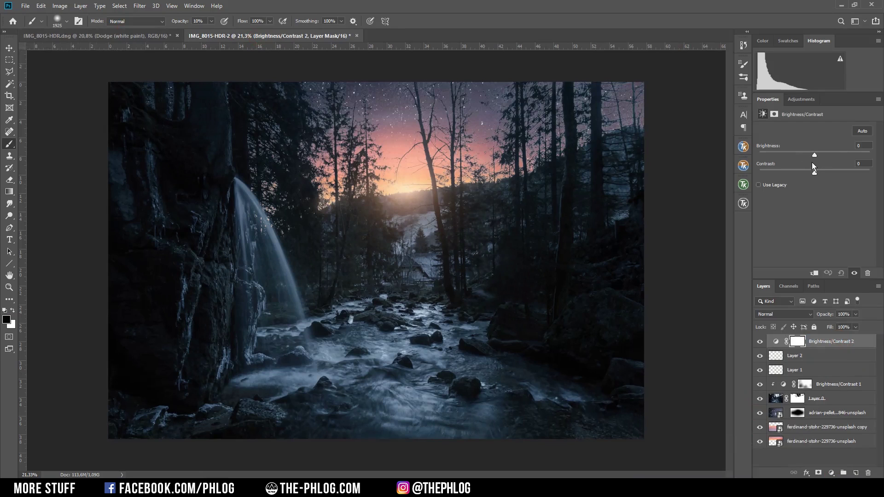
drag(814, 157, 794, 155)
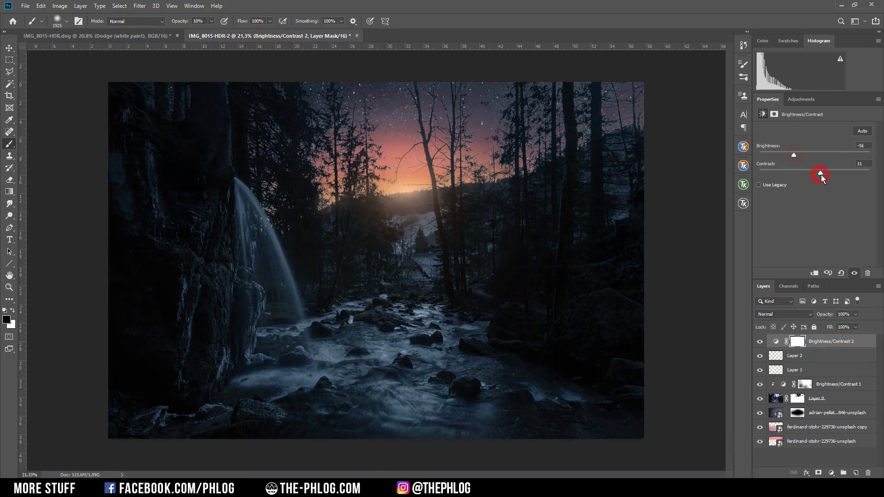
Paint black at 30% opacity on the Brightness/Contrast 2 mask over the horizon, valley and middle stream with a soft brush about 2113 px wide.
click(797, 340)
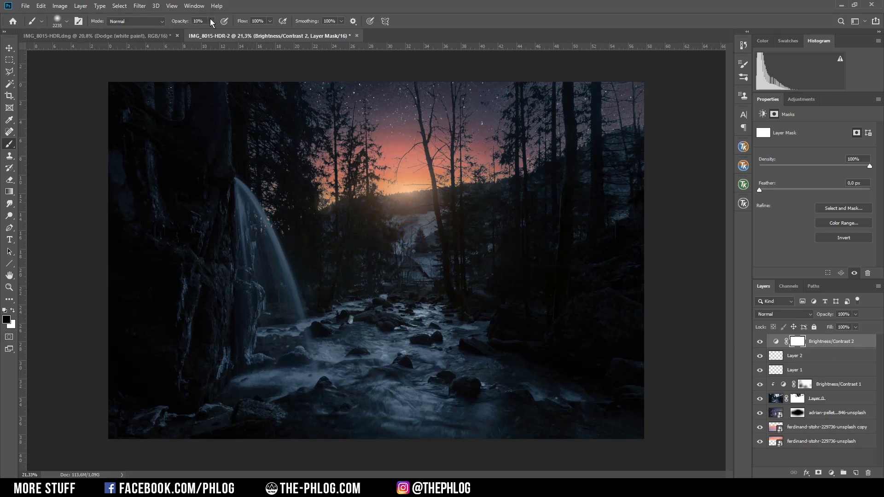
click(211, 21)
click(220, 32)
right_click(399, 232)
key(Escape)
right_click(383, 219)
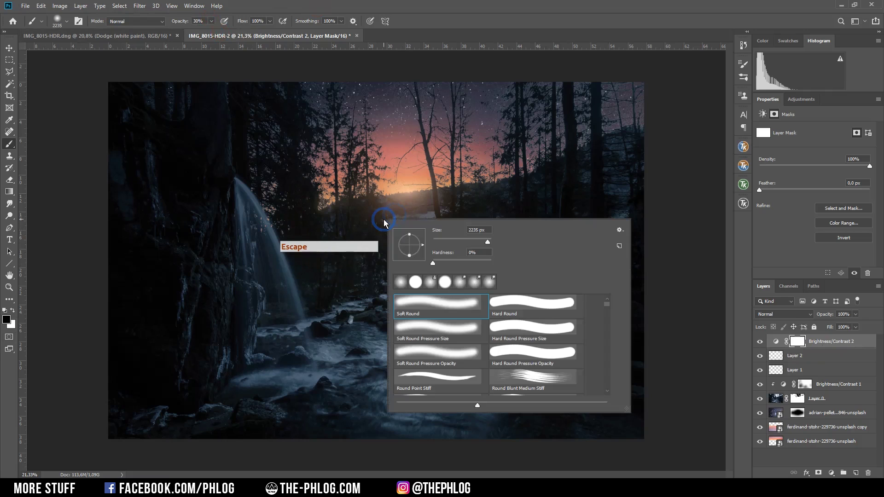
click(474, 3)
drag(456, 195, 443, 198)
click(403, 194)
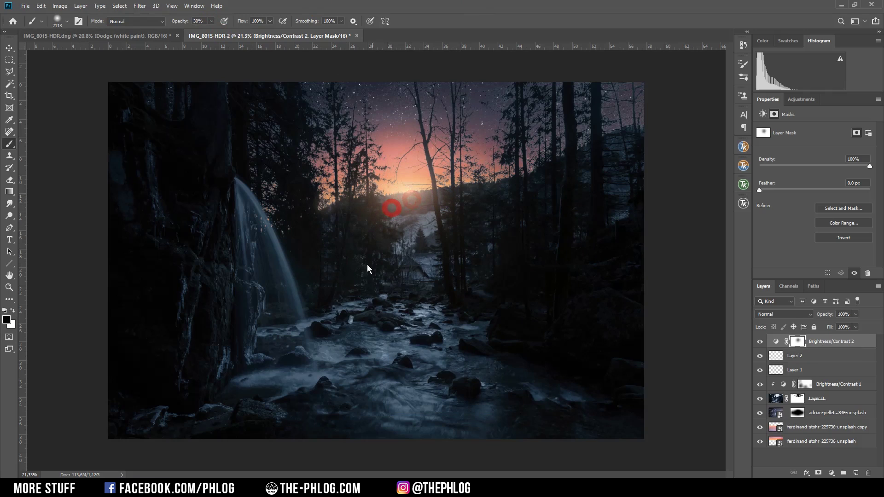
click(386, 260)
click(344, 355)
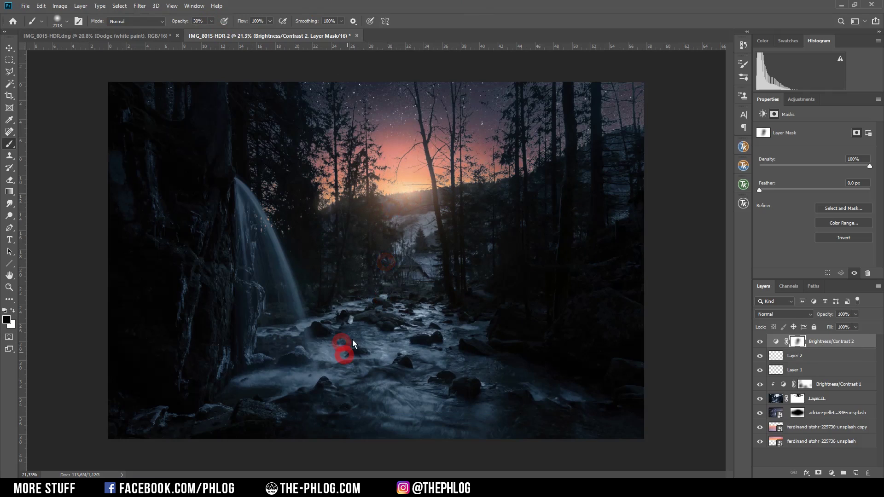
Continue the black mask painting on Brightness/Contrast 2 across the foreground water and up the rock face beside the waterfall.
click(470, 389)
click(544, 409)
click(571, 416)
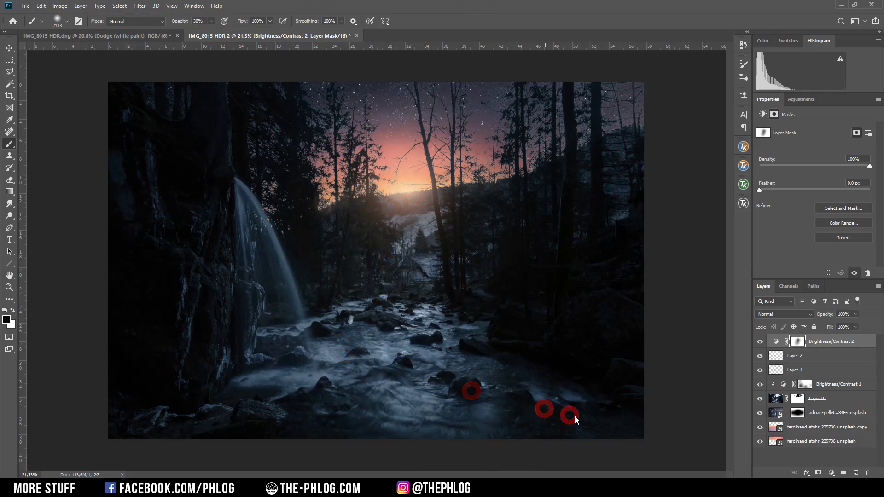
click(434, 401)
click(311, 404)
click(159, 333)
click(158, 308)
click(170, 246)
click(161, 206)
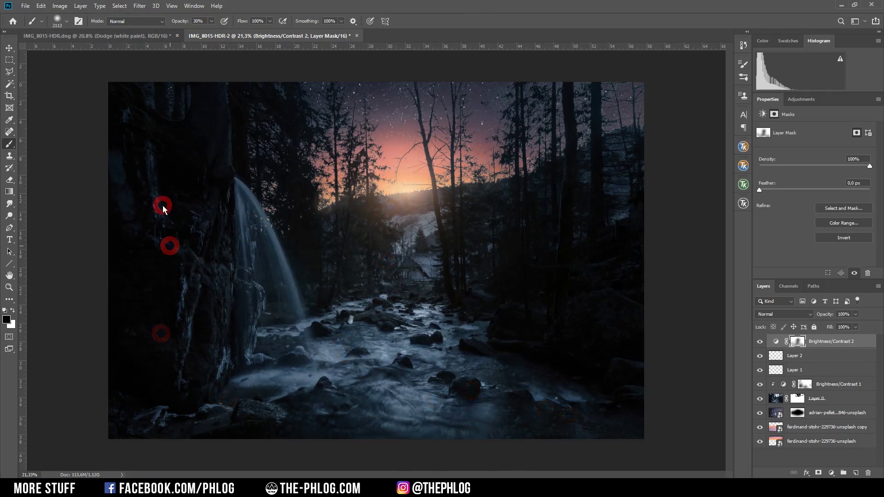
Reveal the waterfall, cliff, central trees and nearby stream by painting more soft black strokes on the Brightness/Contrast 2 mask.
click(143, 192)
click(224, 266)
click(242, 275)
click(316, 256)
click(335, 253)
click(385, 230)
click(471, 232)
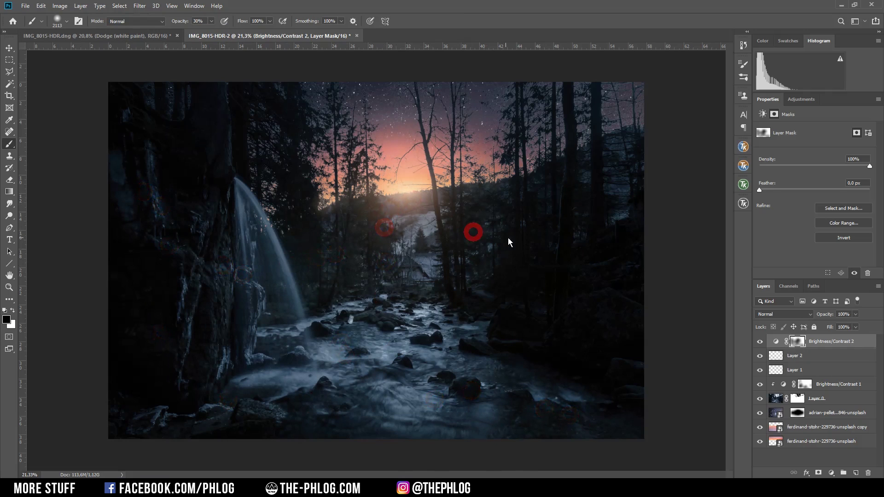
click(512, 237)
click(356, 210)
click(259, 224)
click(234, 134)
click(158, 228)
drag(265, 353, 375, 358)
click(757, 399)
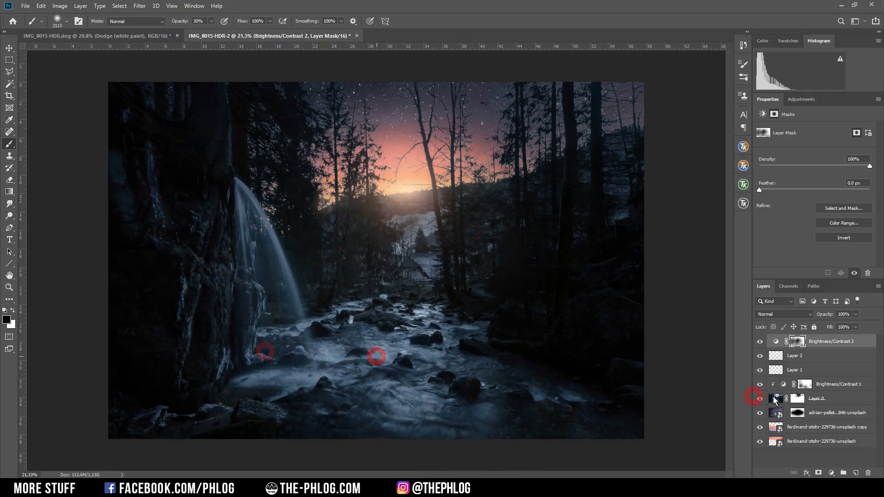
Mask the foreground water, right bank and waterfall more strongly with a brush about 1606 px wide at 62% opacity.
alt+right_click(454, 387)
click(489, 410)
click(578, 415)
click(617, 330)
click(236, 230)
click(261, 316)
Compare the image with and without the Brightness/Contrast 2 darkening.
click(760, 341)
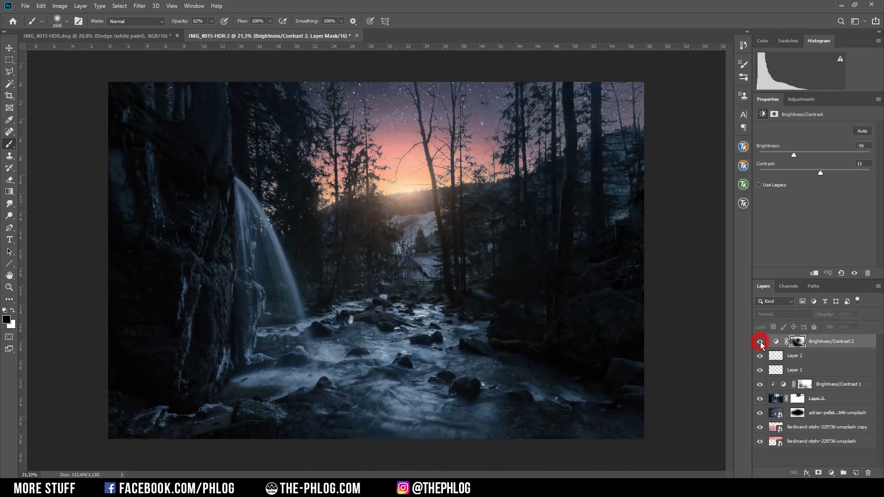
click(760, 342)
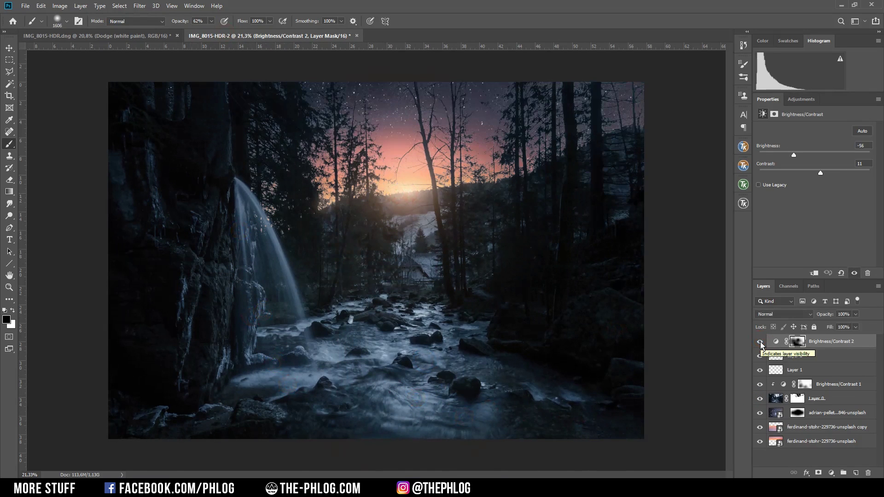
click(760, 342)
click(760, 342)
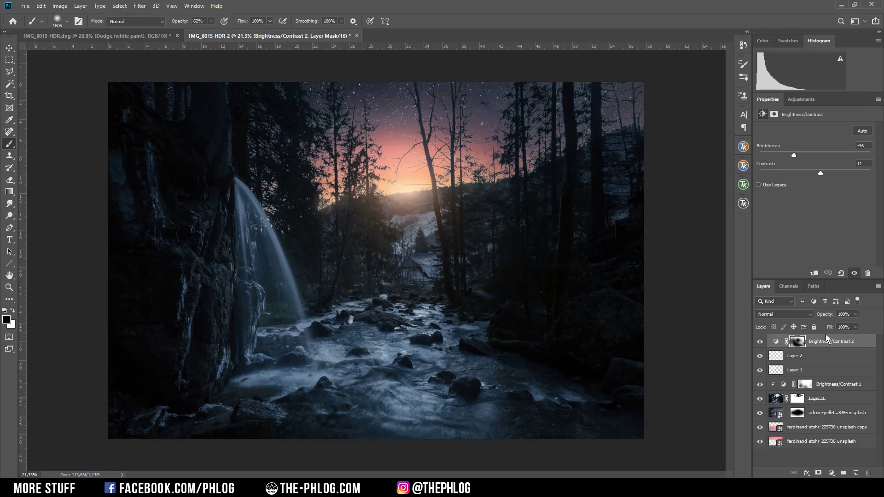
Merge all visible layers into a new pixel layer and open it in the Color Efex Pro 4 filter.
click(745, 147)
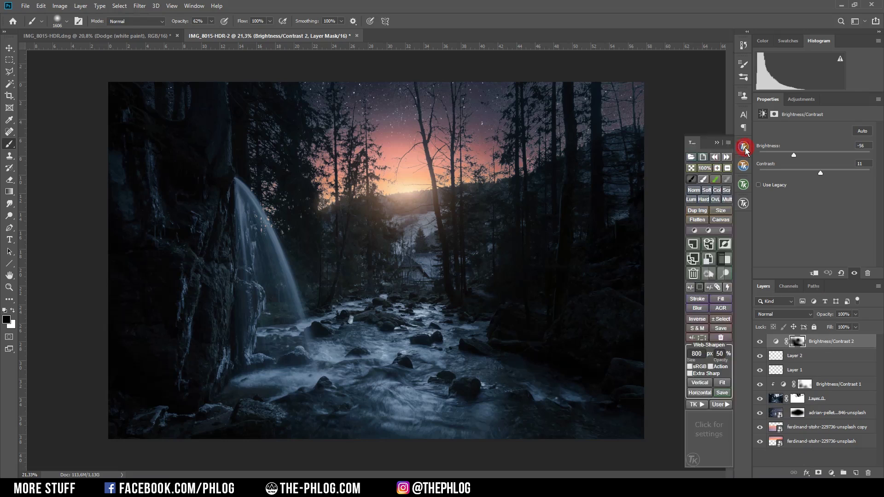
click(711, 244)
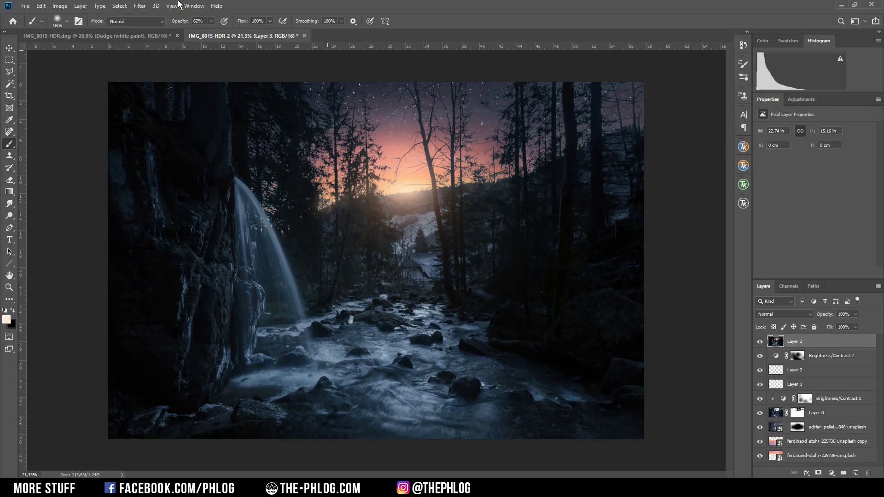
click(139, 6)
mouse_move(211, 202)
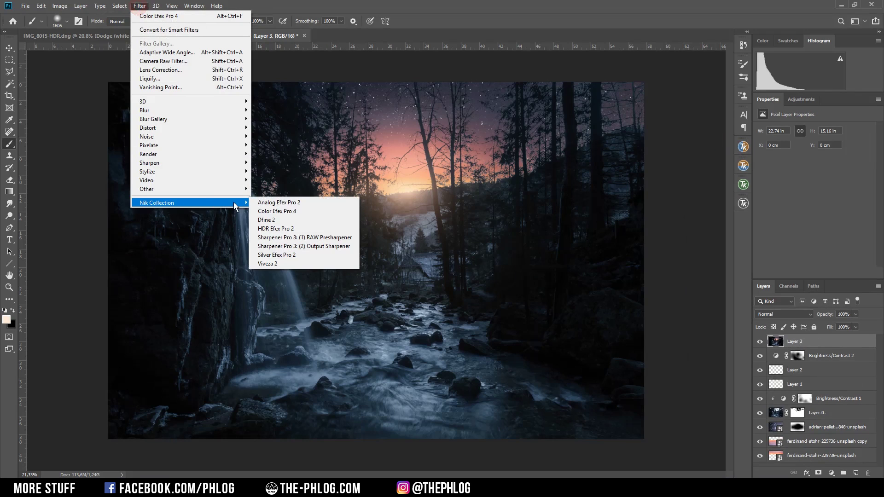
click(294, 215)
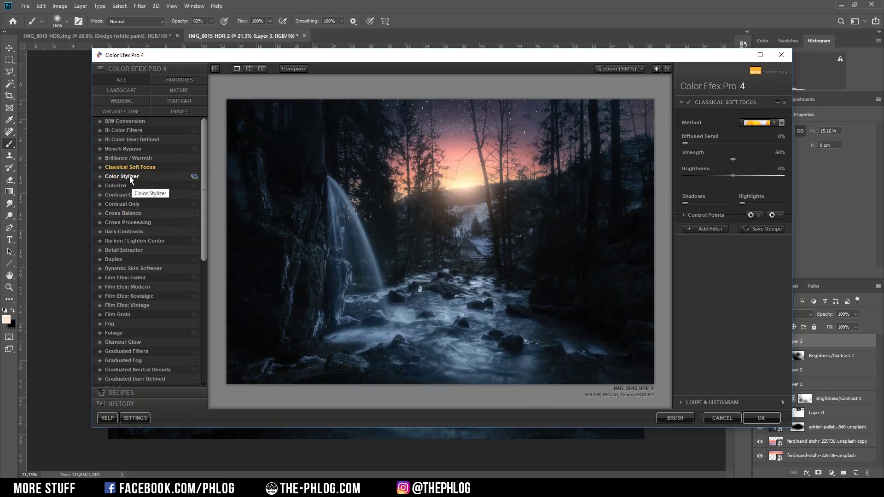
Apply Classical Soft Focus with the Diffusion 2 method and 50% strength.
click(130, 176)
click(140, 168)
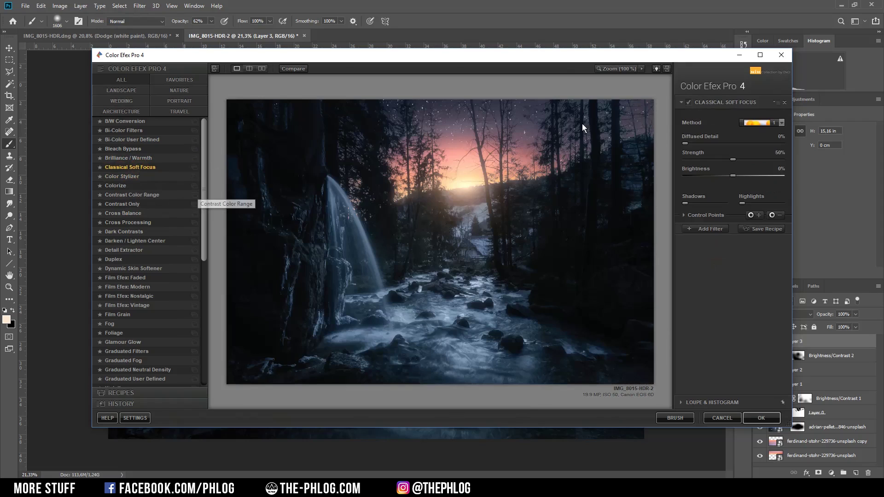
click(772, 123)
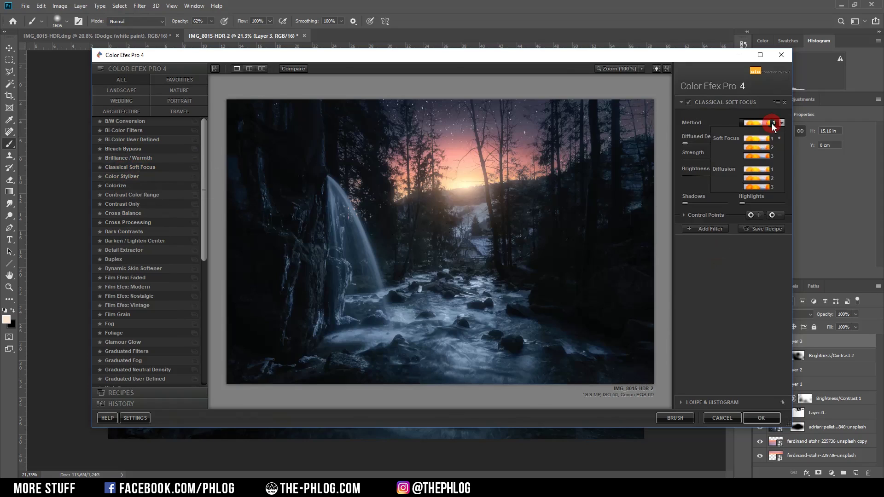
click(762, 177)
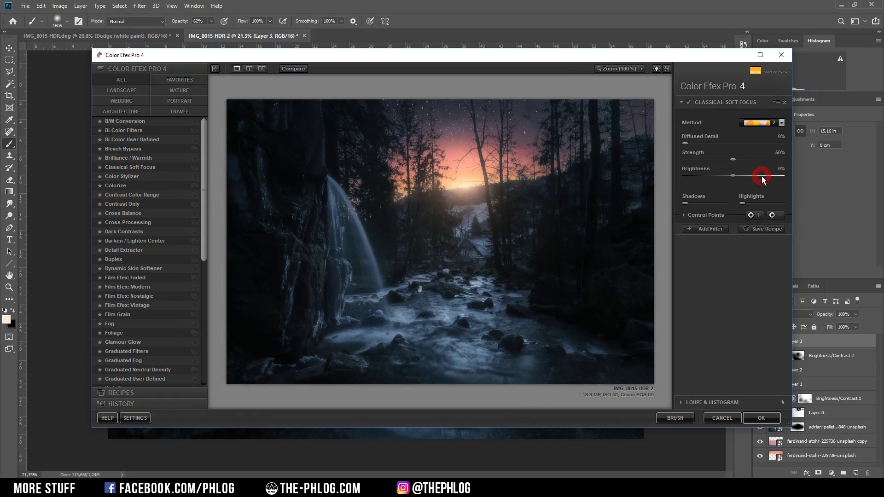
click(767, 417)
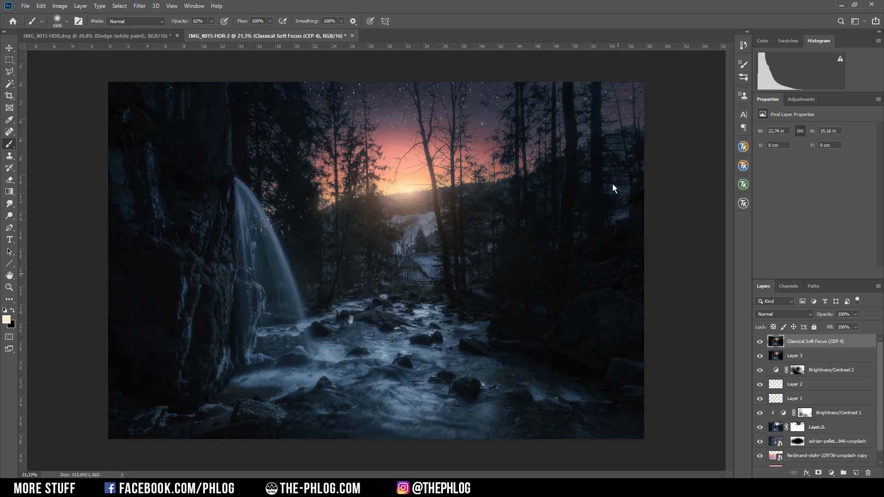
Add a layer mask to the Classical Soft Focus layer and paint black over the cliff left of the waterfall.
click(819, 473)
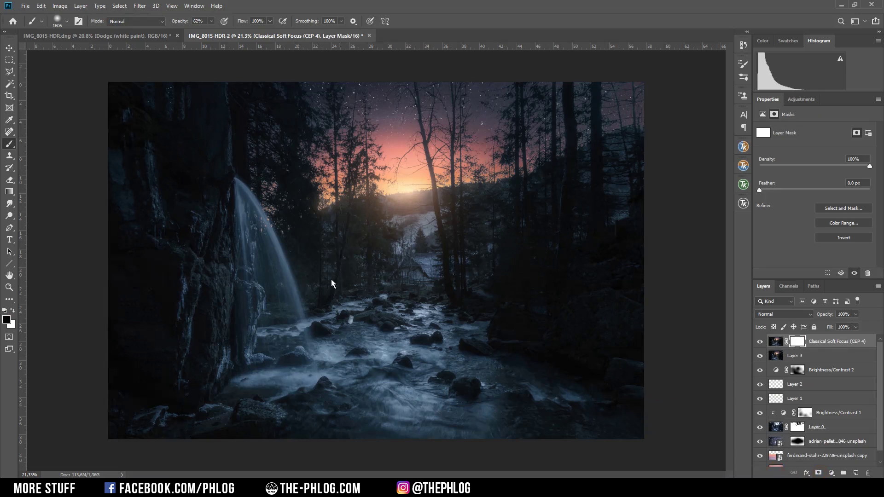
alt+drag(160, 280, 182, 270)
click(163, 107)
mouse_move(158, 115)
mouse_down()
mouse_move(149, 138)
mouse_move(139, 362)
mouse_up()
mouse_move(151, 261)
mouse_down()
mouse_move(129, 384)
mouse_move(123, 207)
mouse_move(110, 344)
mouse_up()
Mask the soft focus off the right-hand forest, the area around the hut and the lower cliff with black at 83% opacity.
drag(643, 234, 607, 250)
drag(644, 218, 687, 195)
drag(658, 252, 707, 273)
mouse_move(541, 253)
mouse_down()
mouse_move(490, 245)
mouse_move(563, 243)
mouse_up()
drag(563, 243, 507, 264)
mouse_move(381, 257)
mouse_down()
mouse_move(312, 246)
mouse_move(377, 261)
mouse_up()
click(156, 366)
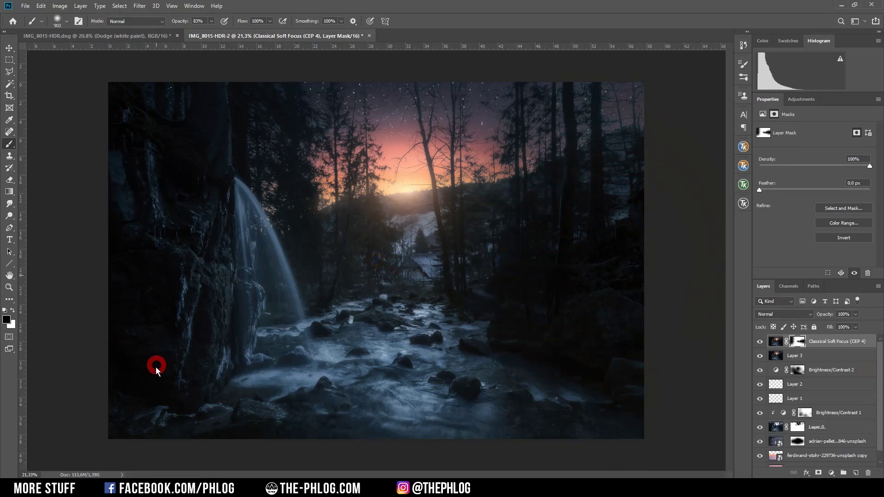
click(141, 238)
Merge the masked Classical Soft Focus layer with Layer 3.
click(761, 340)
shift+click(807, 355)
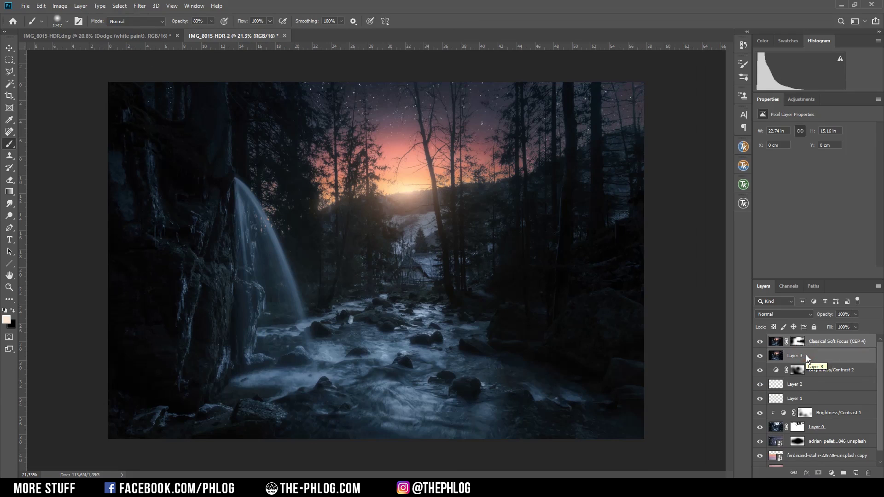
key(ctrl+e)
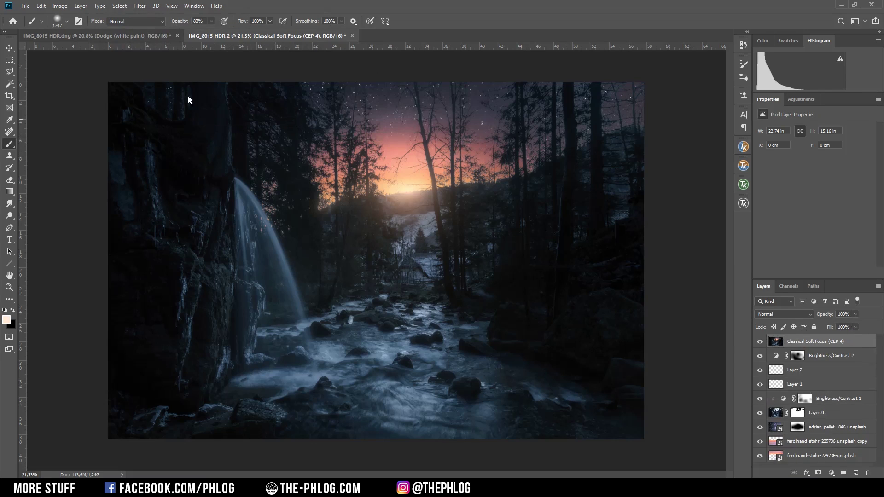
Apply the Color Efex Pro 4 Skylight Filter to the merged layer with its strength slightly reduced.
click(140, 6)
mouse_move(207, 200)
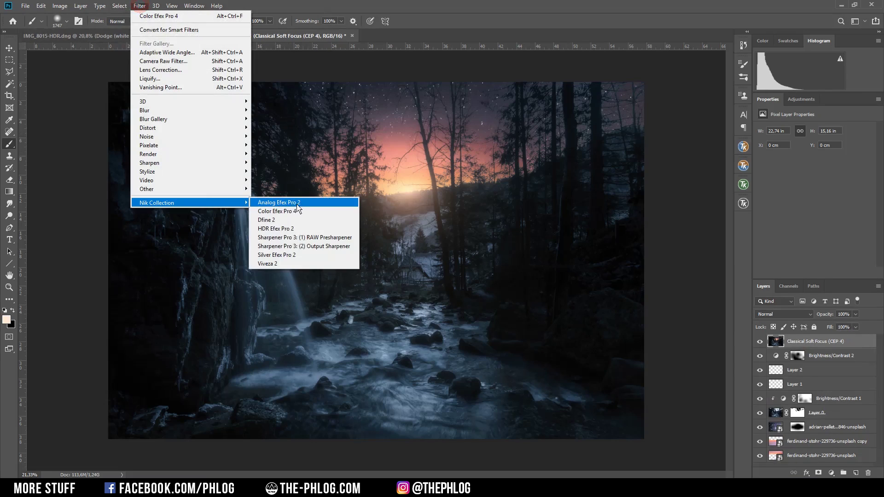
click(300, 209)
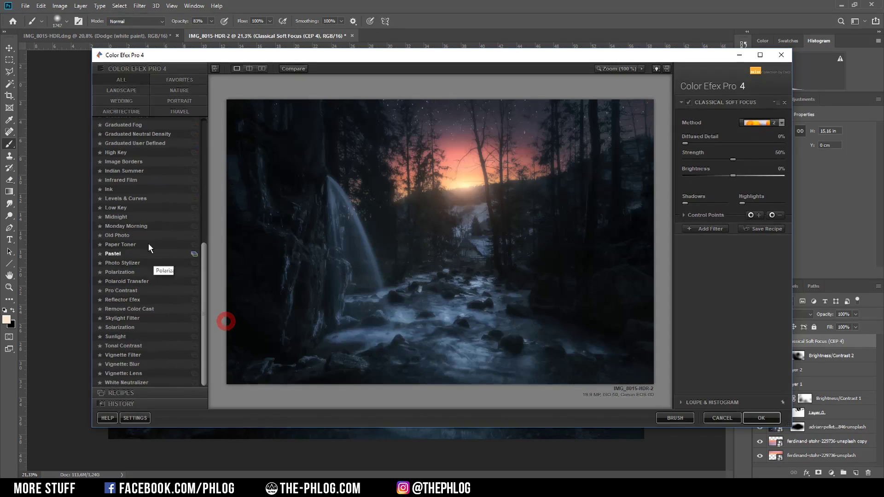
click(152, 320)
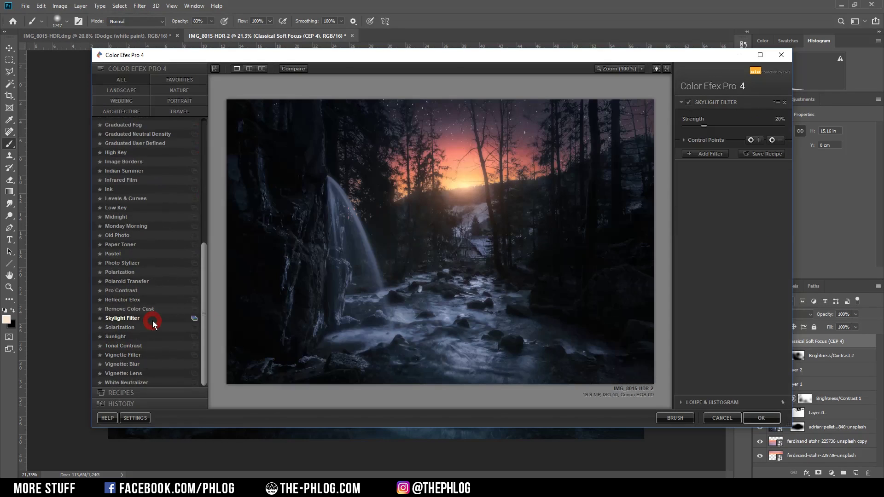
drag(704, 125, 698, 127)
drag(705, 126, 696, 124)
click(761, 417)
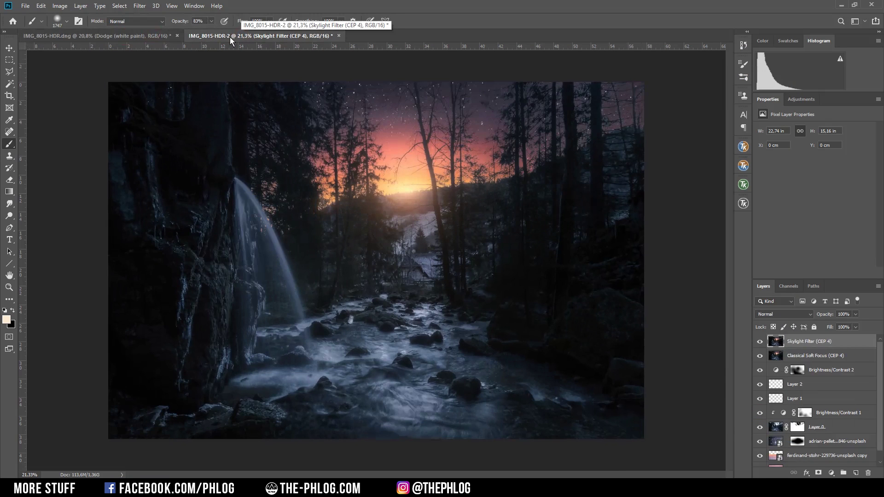
Brighten the falling water of the waterfall with the Dodge tool, using midtones at 40% exposure and a 305 px brush.
click(10, 216)
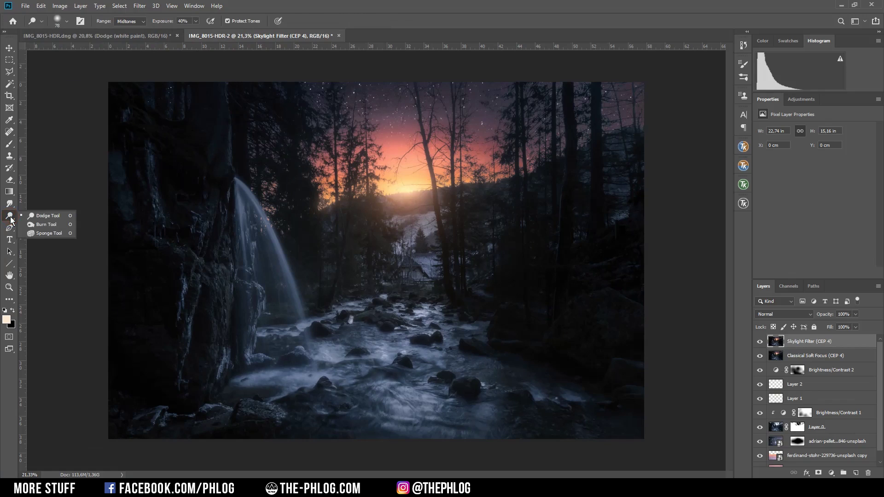
click(447, 3)
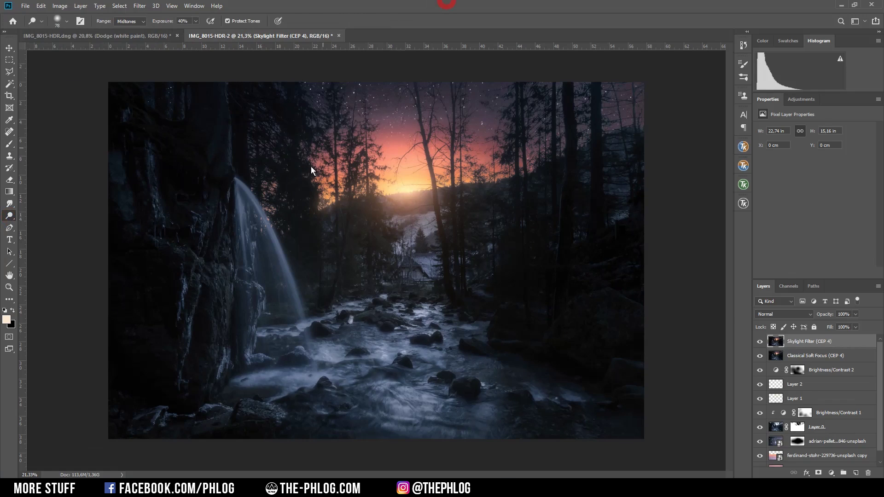
scroll(276, 229, up, 5)
drag(227, 206, 264, 213)
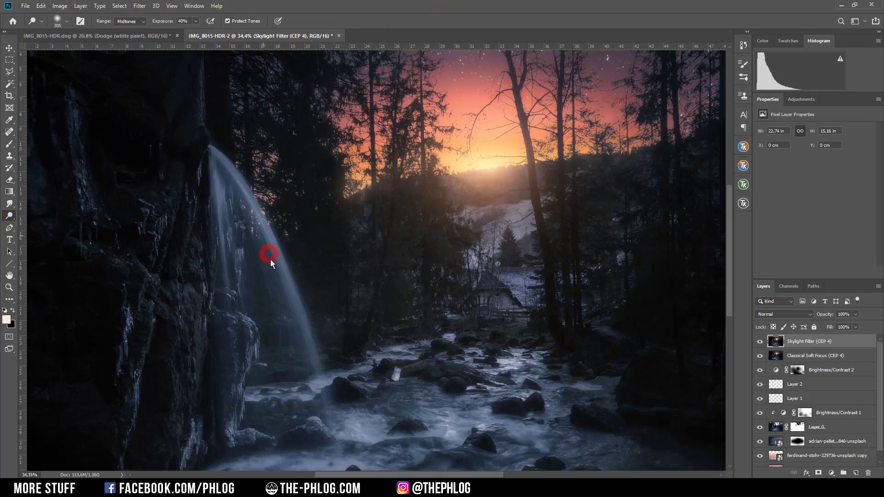
key(ctrl+z)
drag(212, 155, 316, 399)
scroll(144, 217, down, 4)
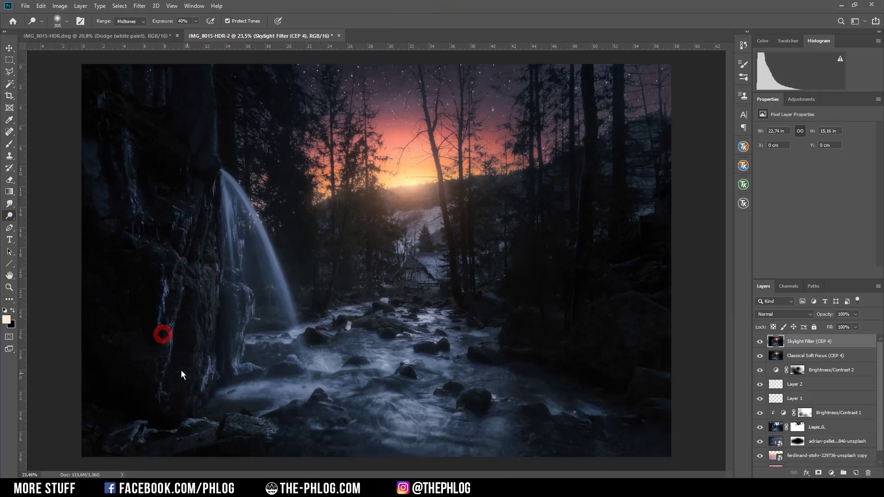
Dodge the icy cliff beside the waterfall and the foreground stream with a larger brush, keeping midtones at 40% exposure.
click(165, 371)
click(129, 167)
click(412, 408)
click(574, 414)
click(478, 436)
click(417, 442)
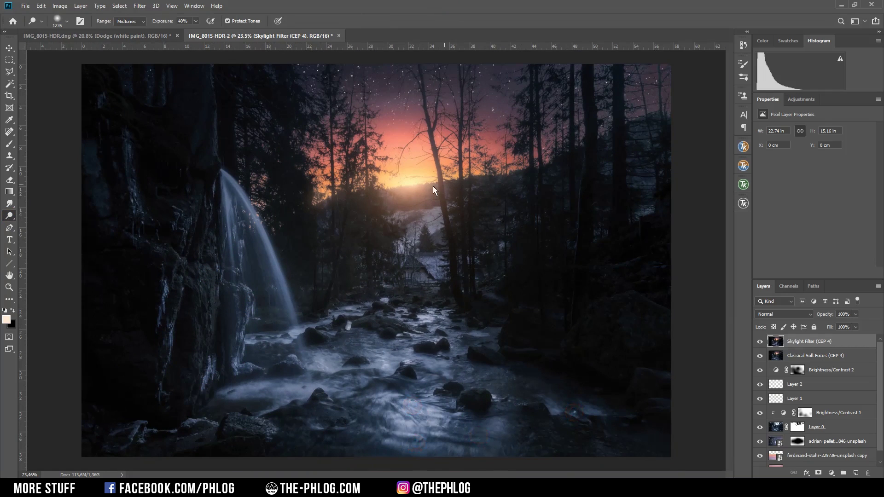
Try to dodge the sunset glow on the horizon, and undo that stroke.
click(411, 180)
key(ctrl+z)
scroll(541, 250, down, 1)
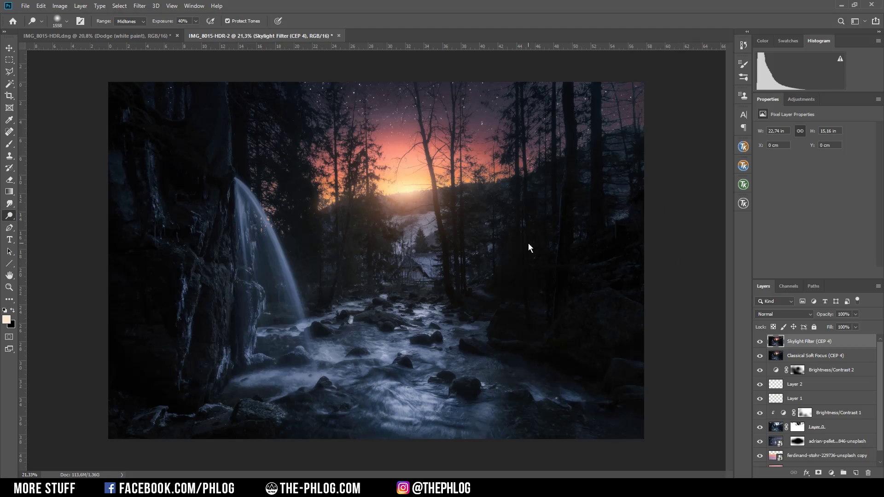
Crop a thin strip off the image edges, to about 22.25 × 14.83 in.
key(c)
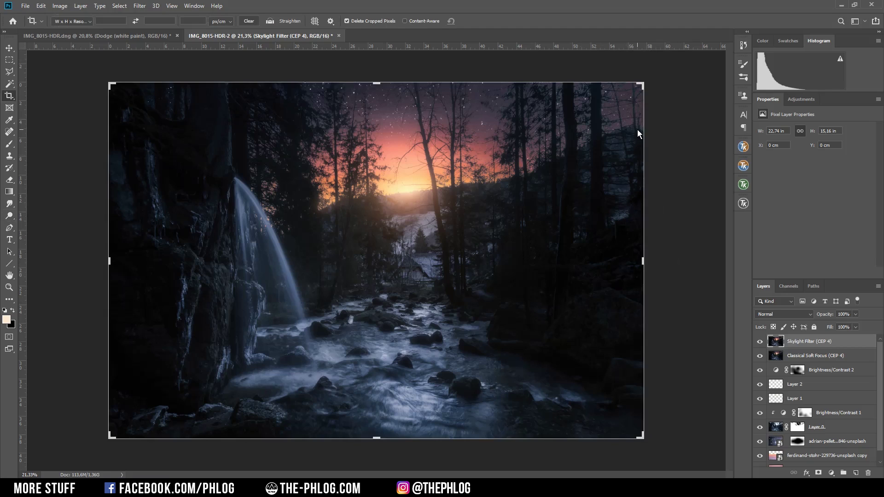
drag(645, 438, 643, 435)
click(480, 22)
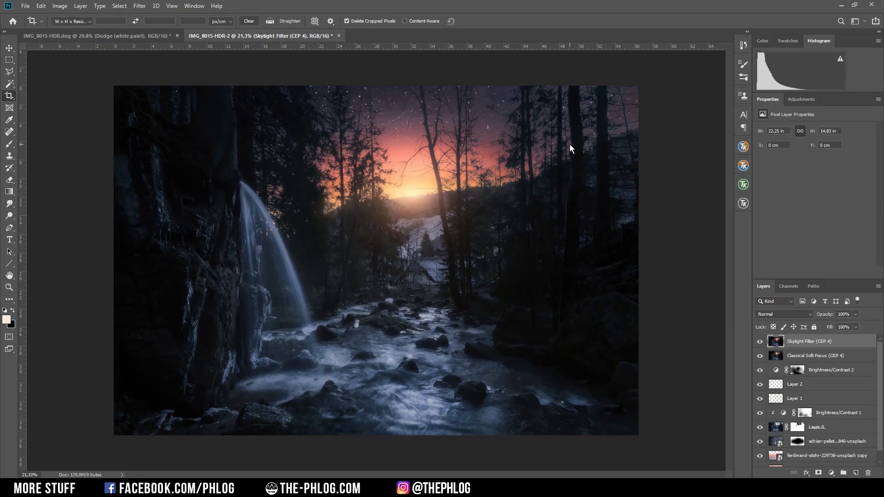